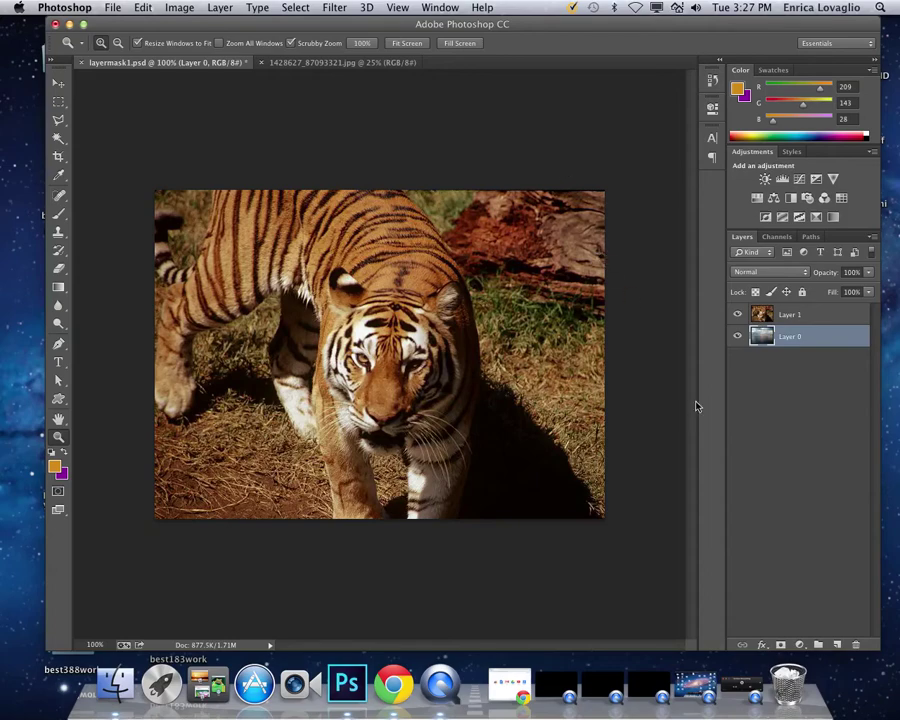
Try a direct Levels adjustment on Layer 1 with white input 240 and brighter midtones, and undo it.
{"action": "left_click", "coordinate": [786, 316]}
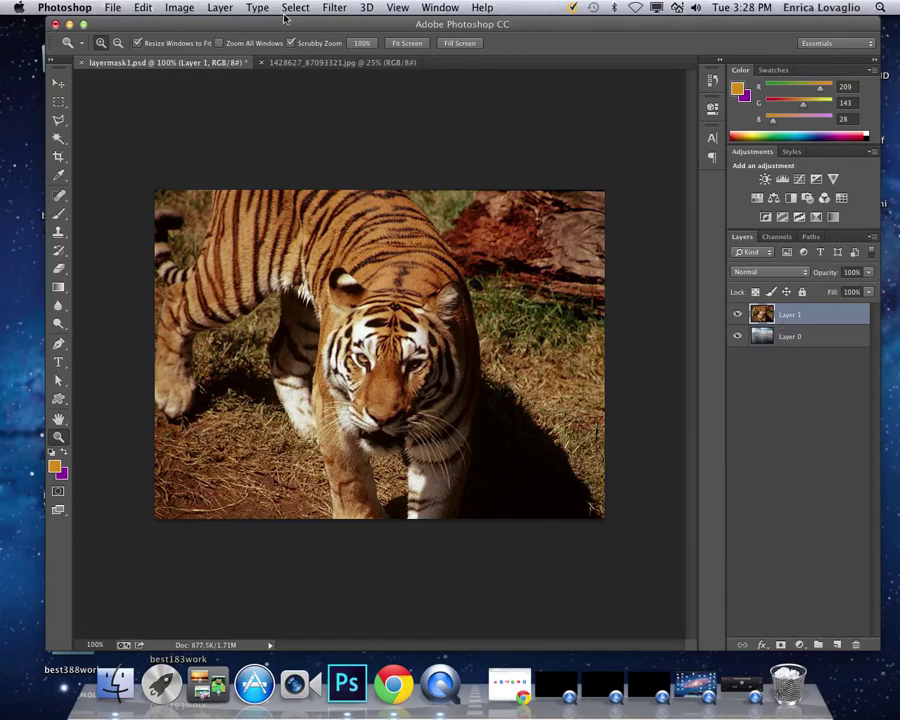
{"action": "left_click", "coordinate": [180, 8]}
{"action": "mouse_move", "coordinate": [210, 46]}
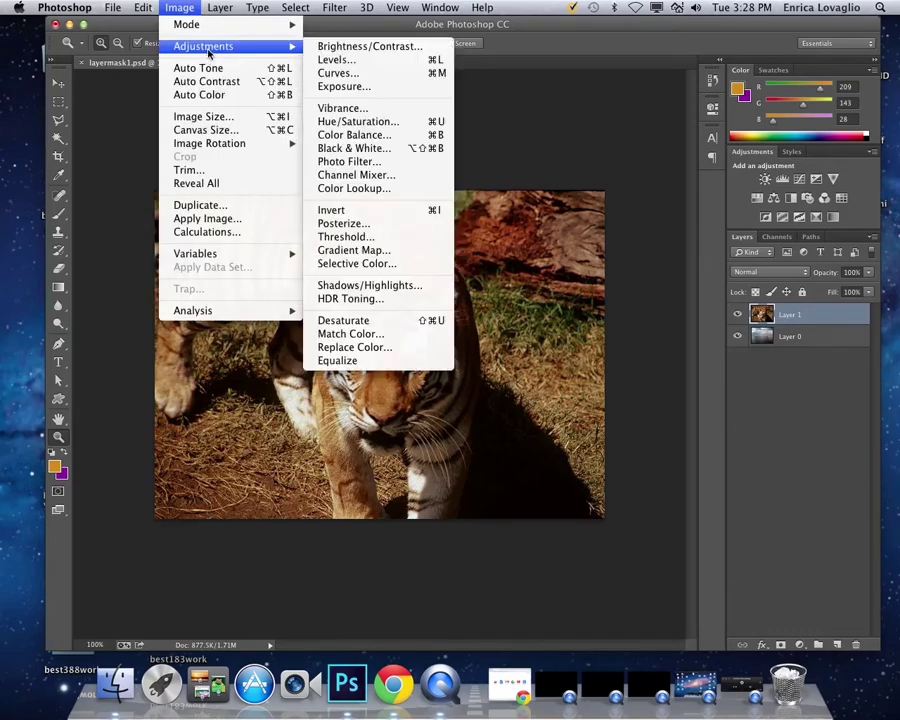
{"action": "left_click", "coordinate": [340, 58]}
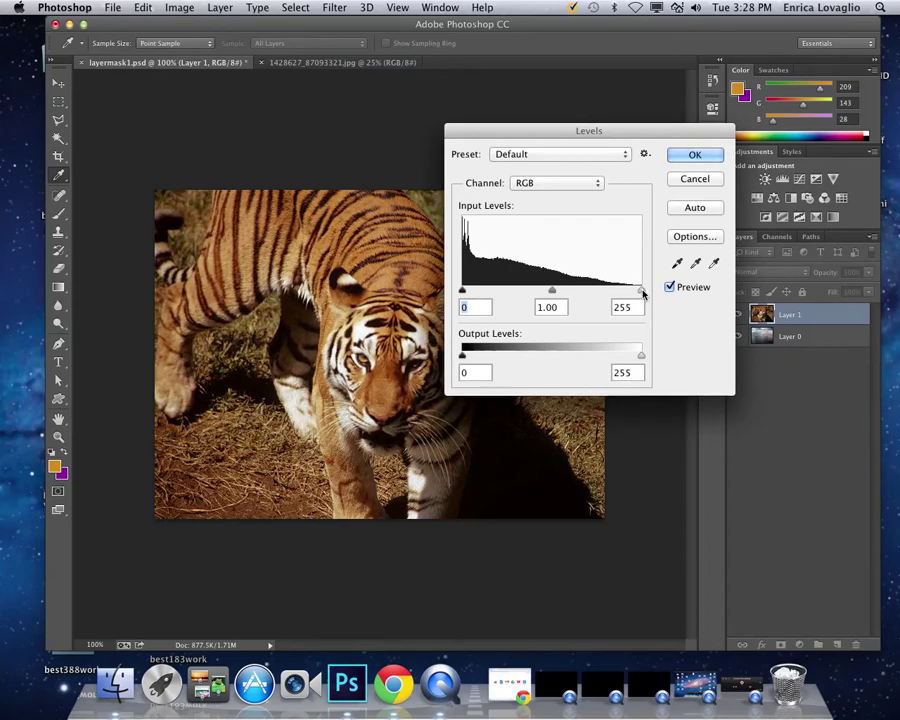
{"action": "mouse_move", "coordinate": [641, 290]}
{"action": "left_mouse_down"}
{"action": "mouse_move", "coordinate": [521, 292]}
{"action": "mouse_move", "coordinate": [631, 291]}
{"action": "left_mouse_up"}
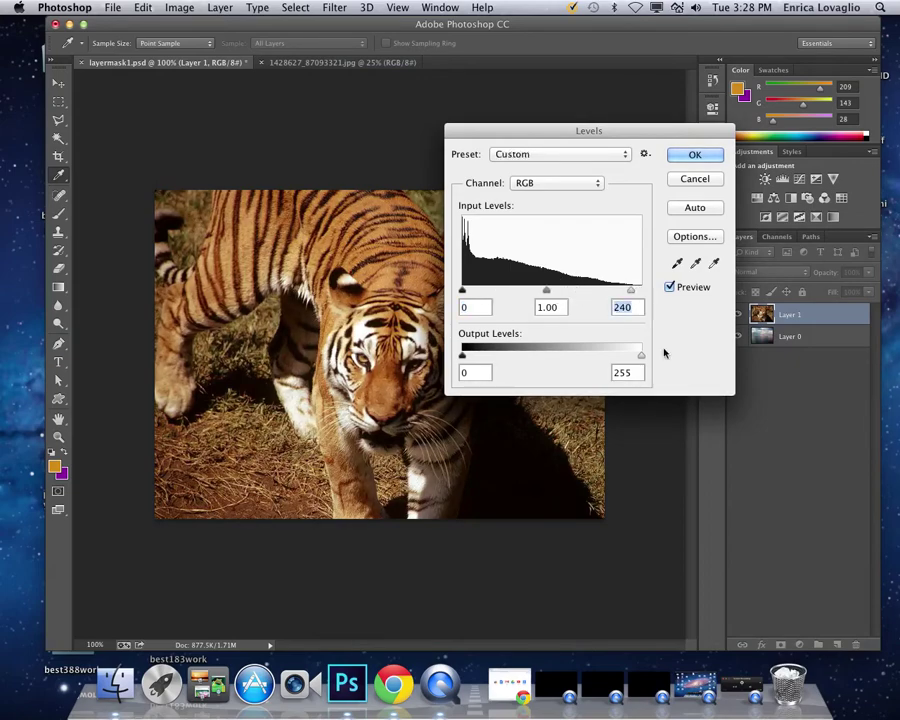
{"action": "left_click_drag", "start_coordinate": [547, 291], "coordinate": [520, 291]}
{"action": "left_click", "coordinate": [690, 157]}
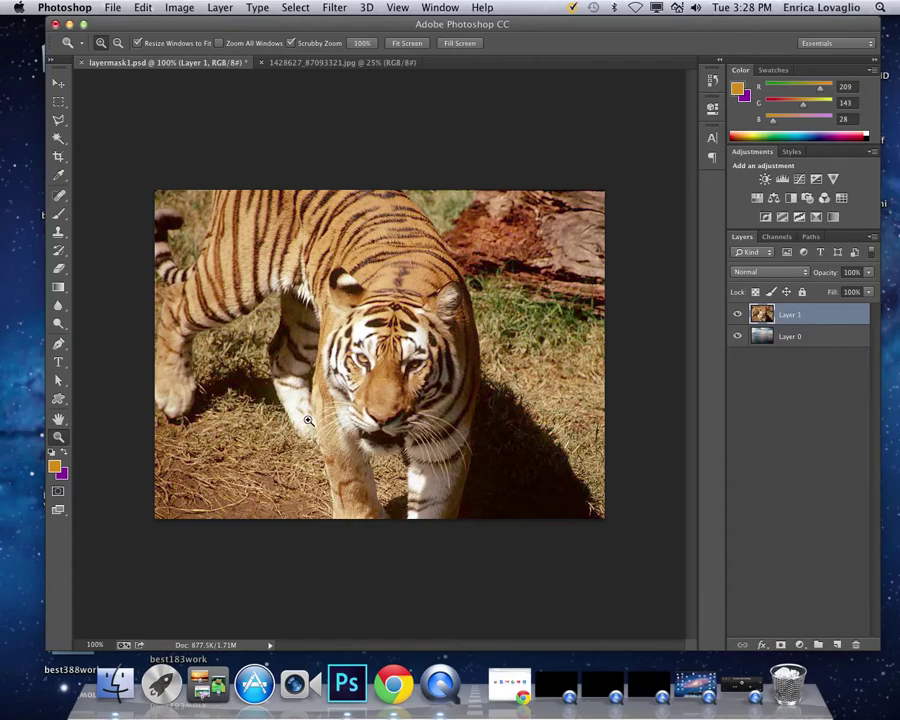
{"action": "key", "text": "super+z"}
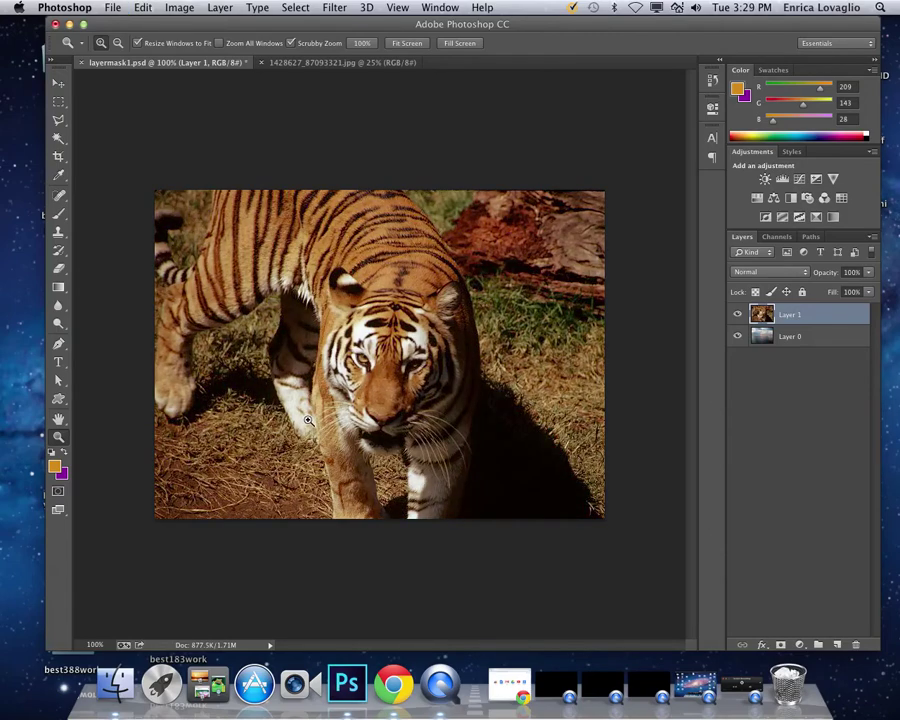
{"action": "left_click", "coordinate": [181, 7]}
{"action": "mouse_move", "coordinate": [230, 46]}
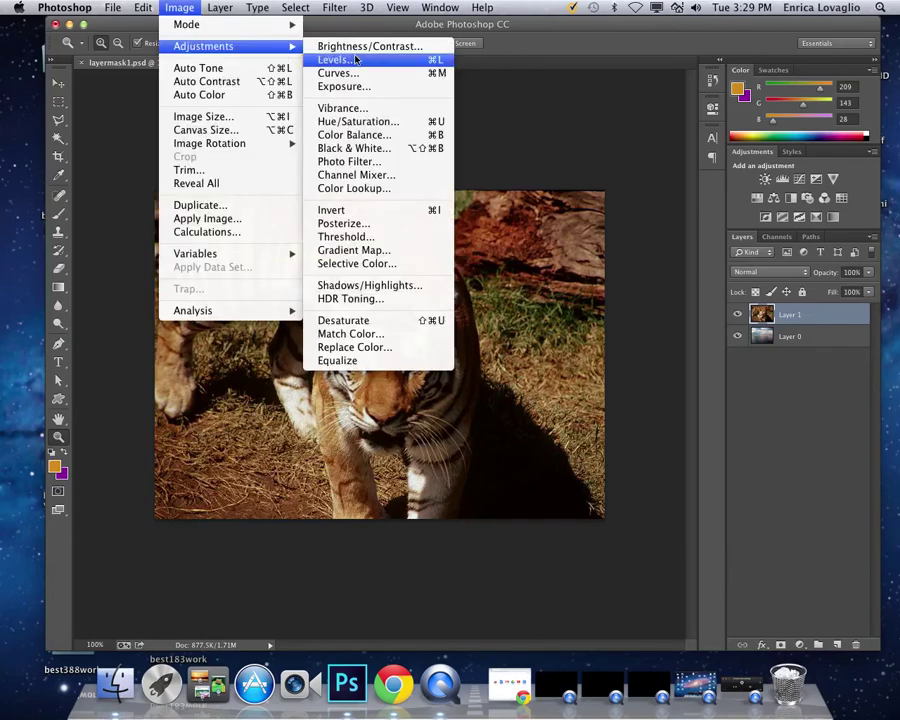
{"action": "left_click", "coordinate": [697, 398]}
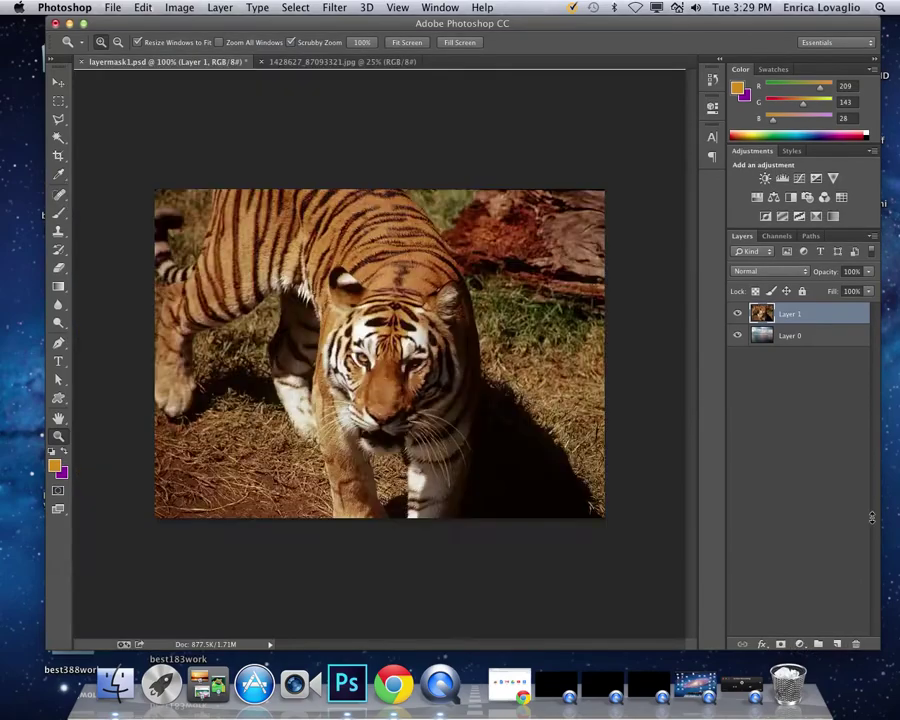
Add a Levels adjustment layer above Layer 1 and set its midtone input level to 1.74.
{"action": "mouse_move", "coordinate": [872, 517]}
{"action": "left_mouse_down"}
{"action": "mouse_move", "coordinate": [867, 474]}
{"action": "mouse_move", "coordinate": [867, 508]}
{"action": "left_mouse_up"}
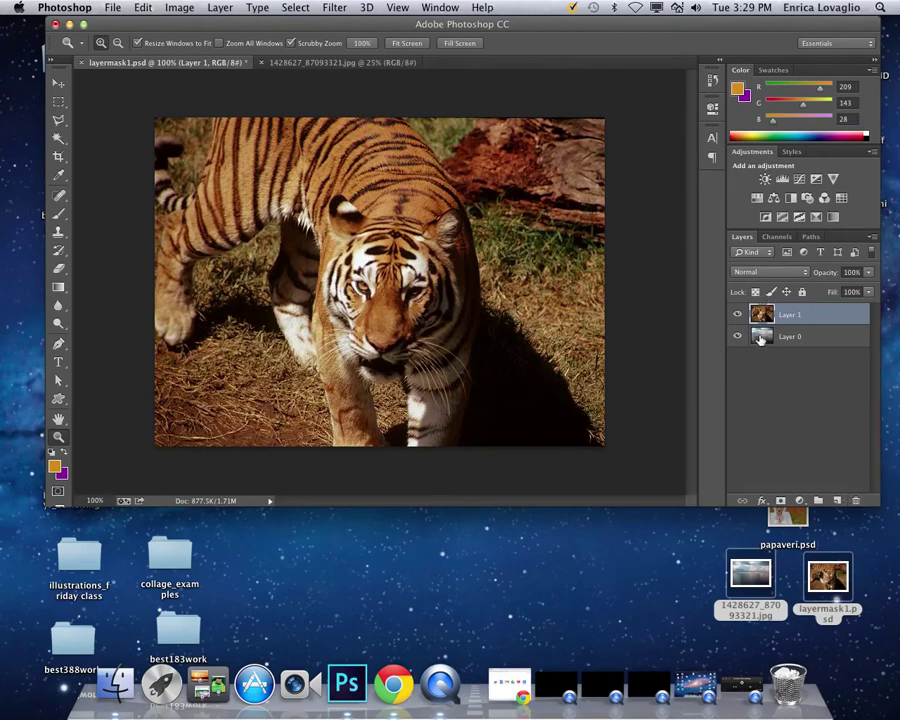
{"action": "left_click", "coordinate": [799, 500]}
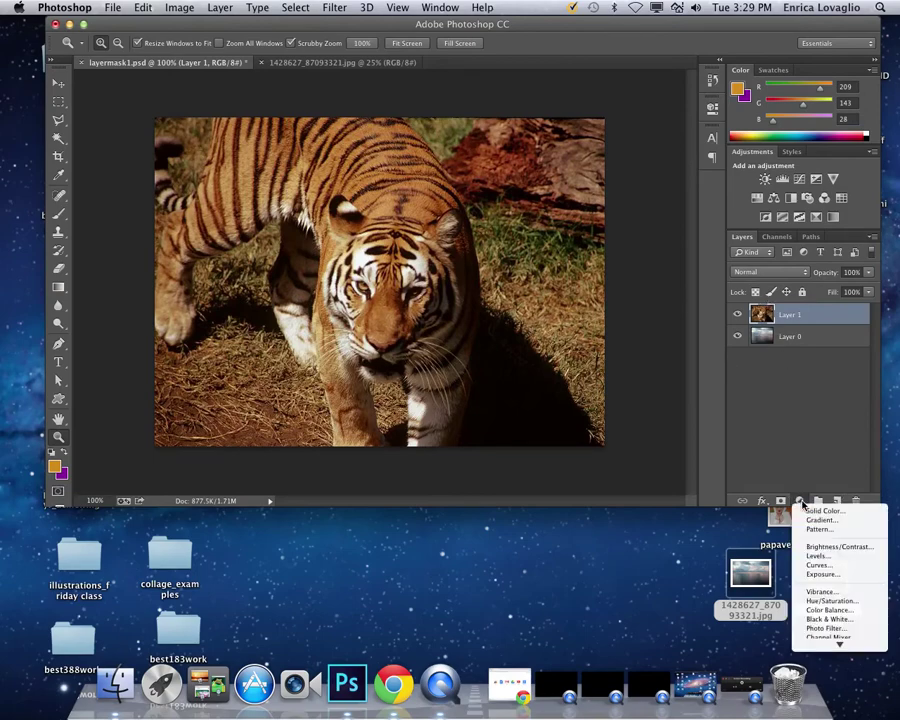
{"action": "left_click", "coordinate": [815, 556]}
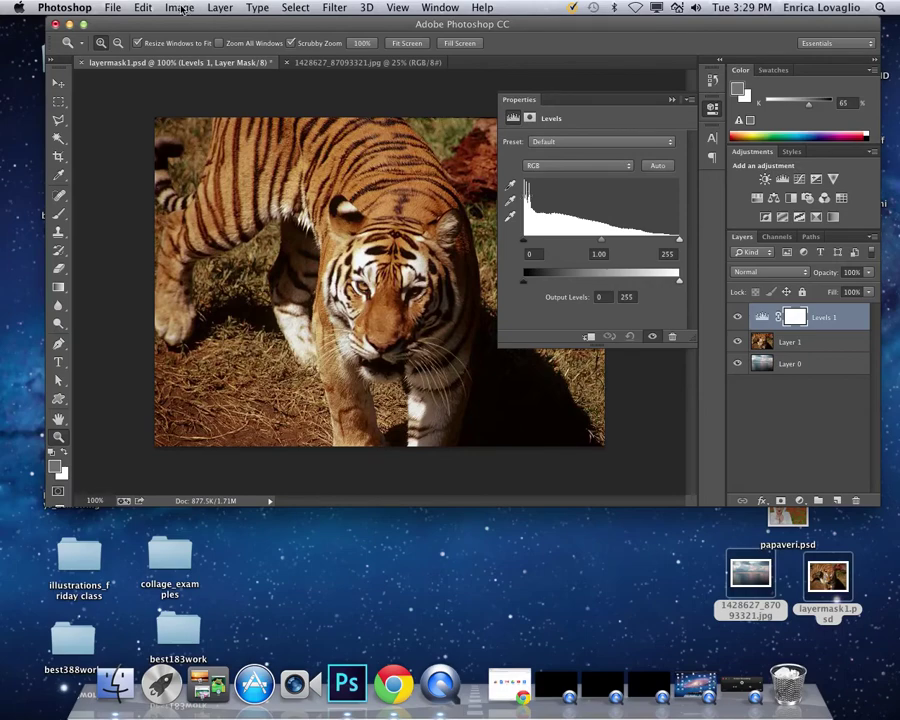
{"action": "left_click_drag", "start_coordinate": [601, 241], "coordinate": [669, 98]}
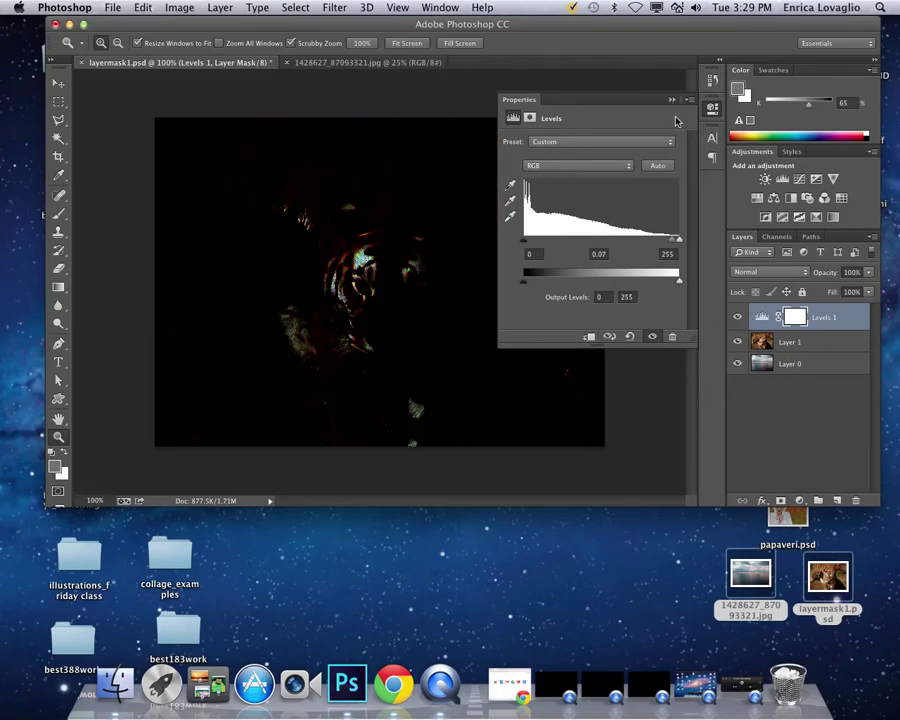
{"action": "key", "text": "super+z"}
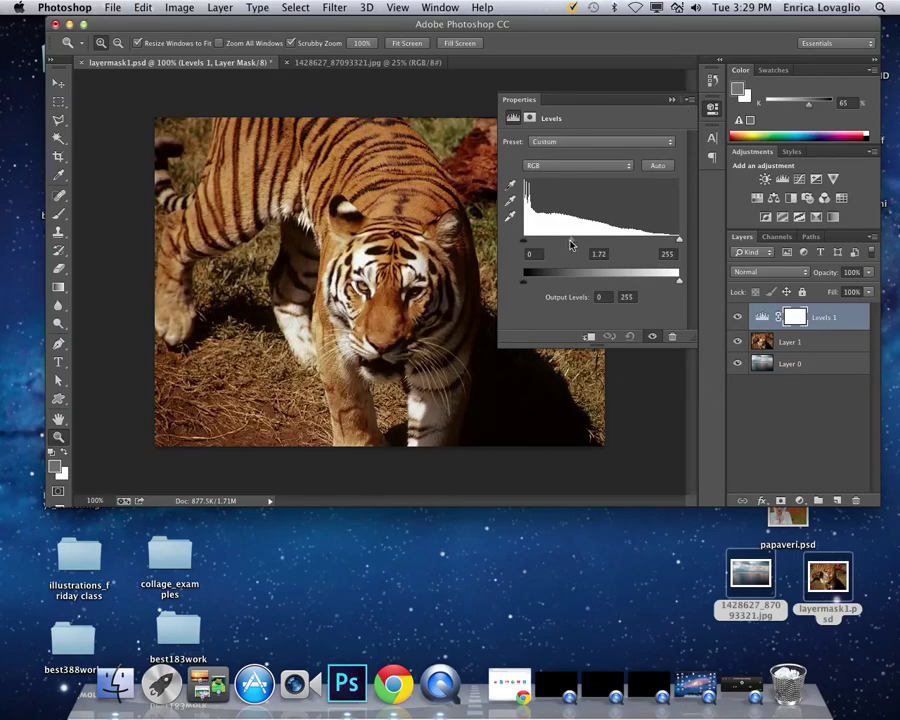
{"action": "left_click_drag", "start_coordinate": [601, 245], "coordinate": [571, 241]}
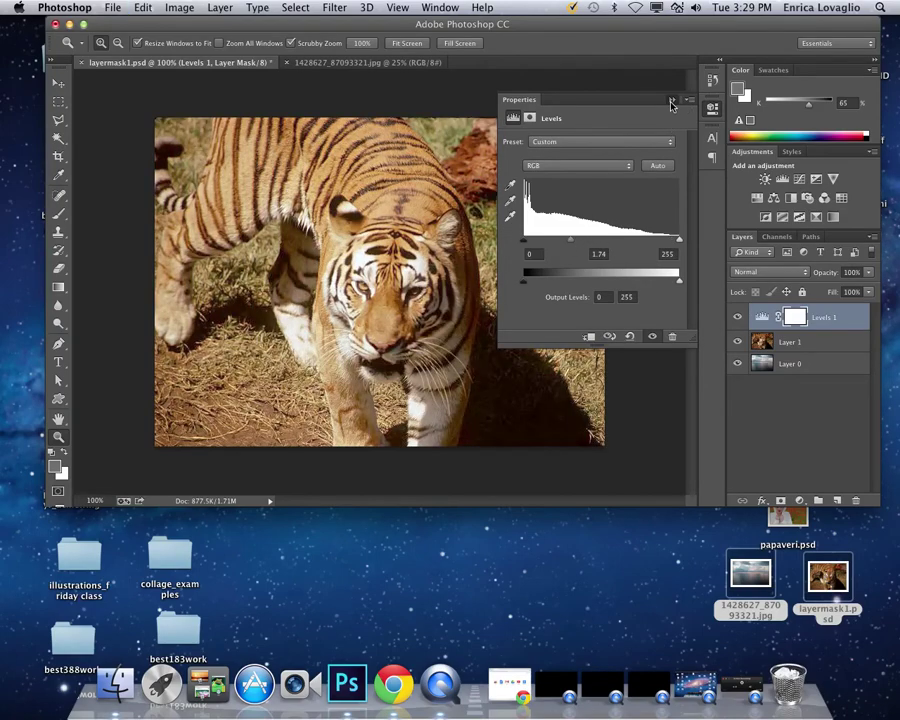
Compare the tiger image with the Levels adjustment layer hidden and shown.
{"action": "left_click", "coordinate": [672, 103]}
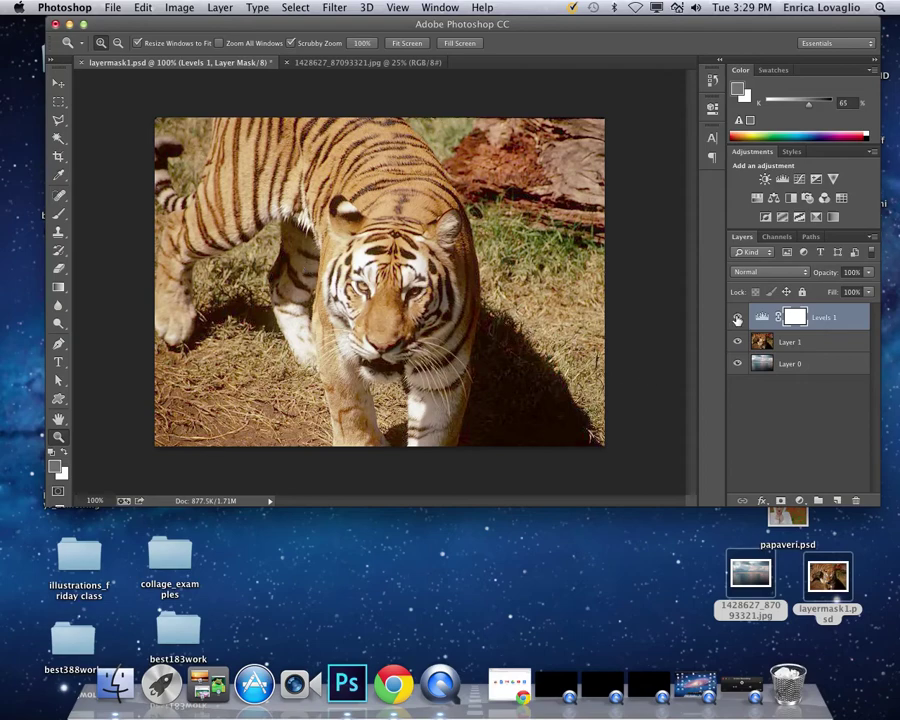
{"action": "left_click", "coordinate": [737, 318]}
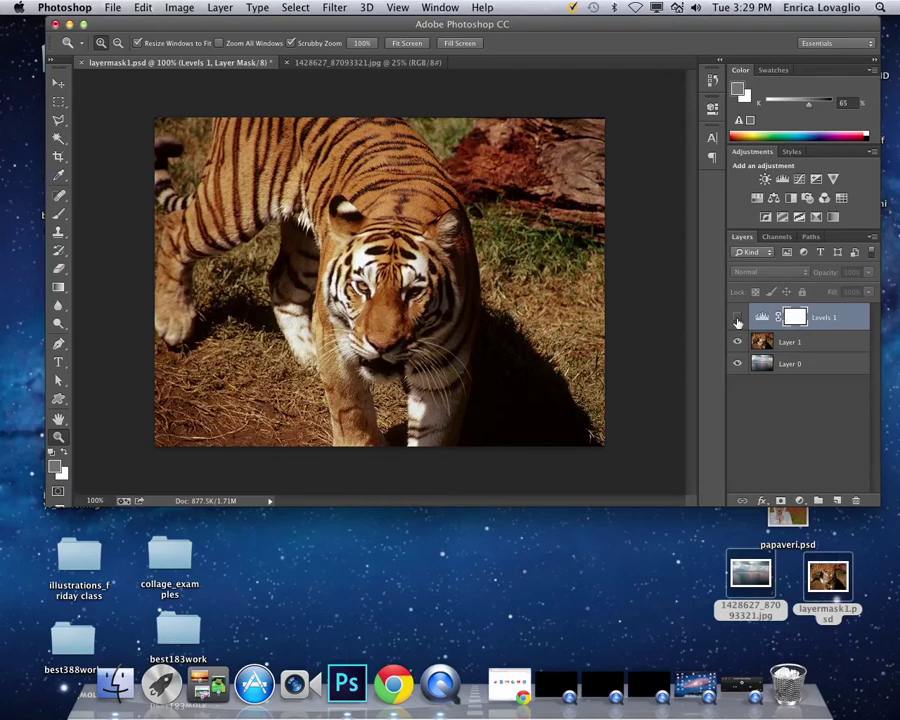
{"action": "left_click", "coordinate": [737, 317]}
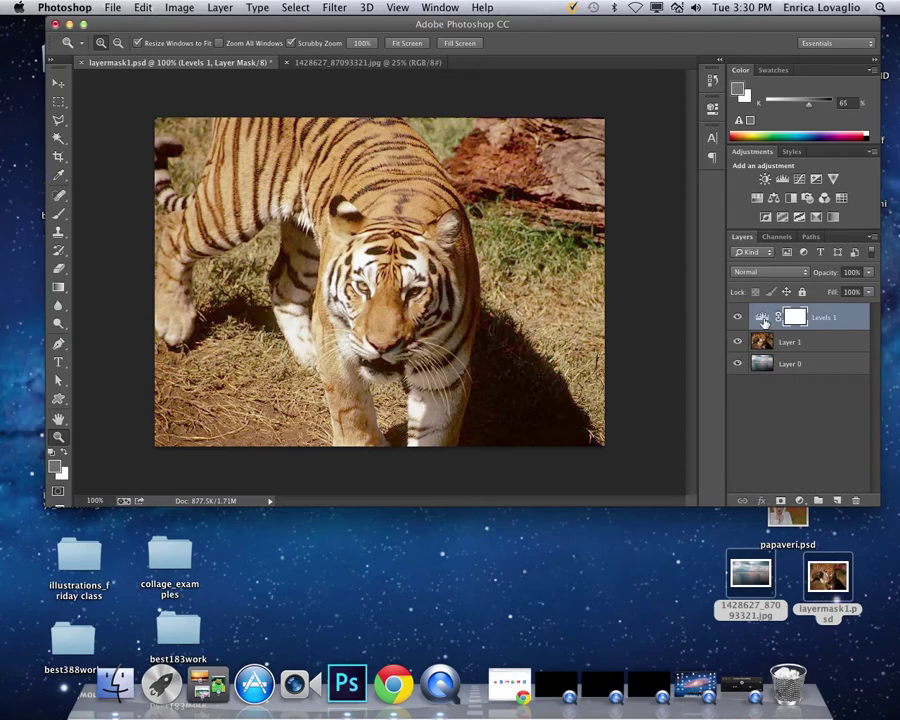
Readjust the Levels 1 layer to a midtone input of 1.13 and a white input of 231.
{"action": "left_click", "coordinate": [764, 318]}
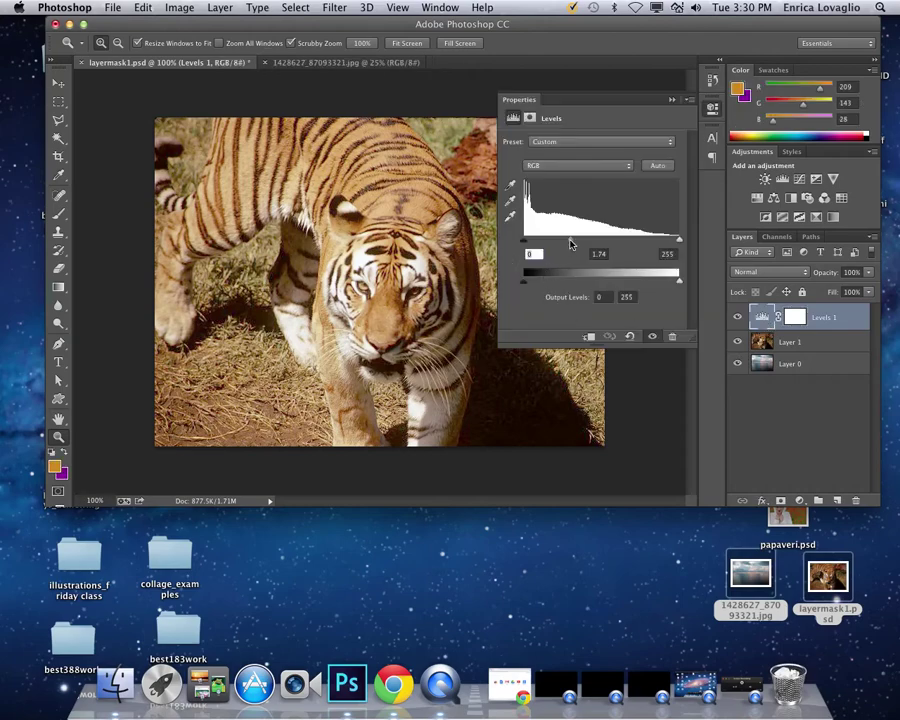
{"action": "left_click_drag", "start_coordinate": [573, 244], "coordinate": [598, 247]}
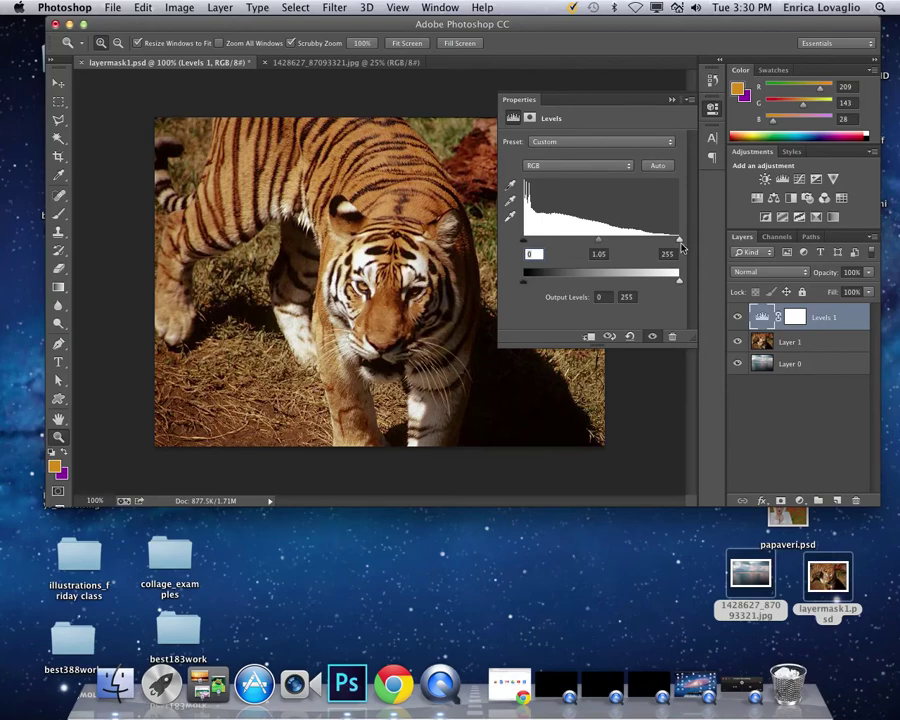
{"action": "left_click_drag", "start_coordinate": [679, 240], "coordinate": [665, 240]}
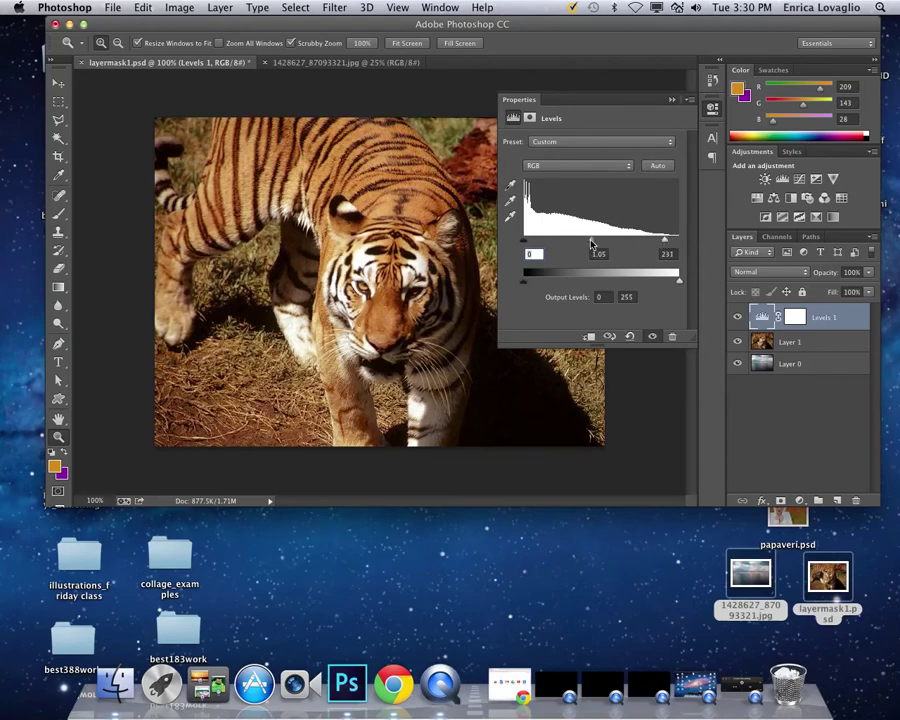
{"action": "left_click_drag", "start_coordinate": [592, 242], "coordinate": [588, 242]}
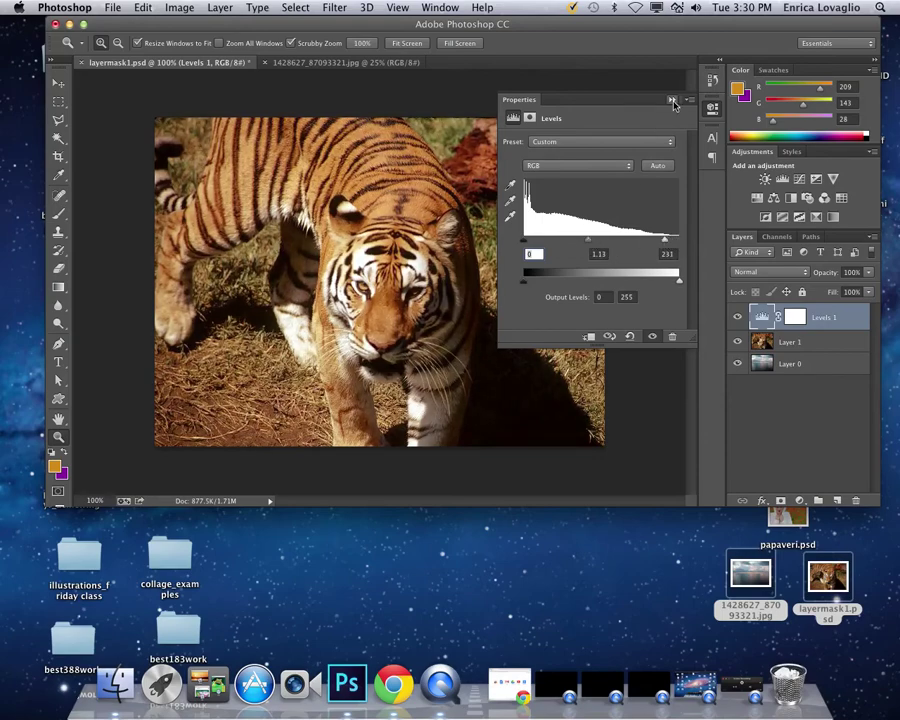
{"action": "left_click", "coordinate": [671, 100]}
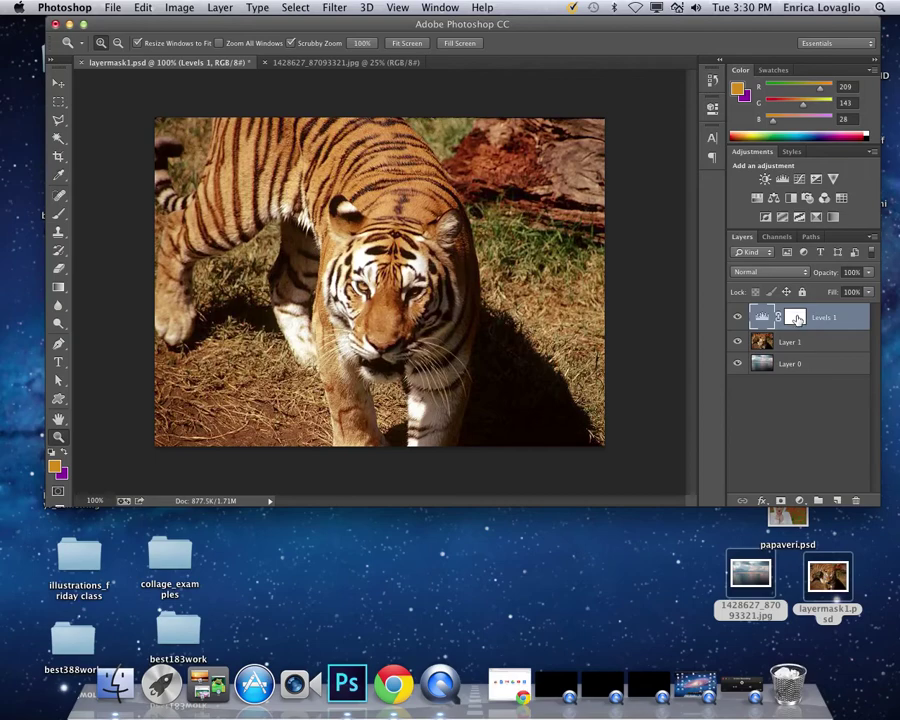
Temporarily hide the tiger layer and compare the seascape below with the Levels adjustment off and on.
{"action": "left_click", "coordinate": [738, 342]}
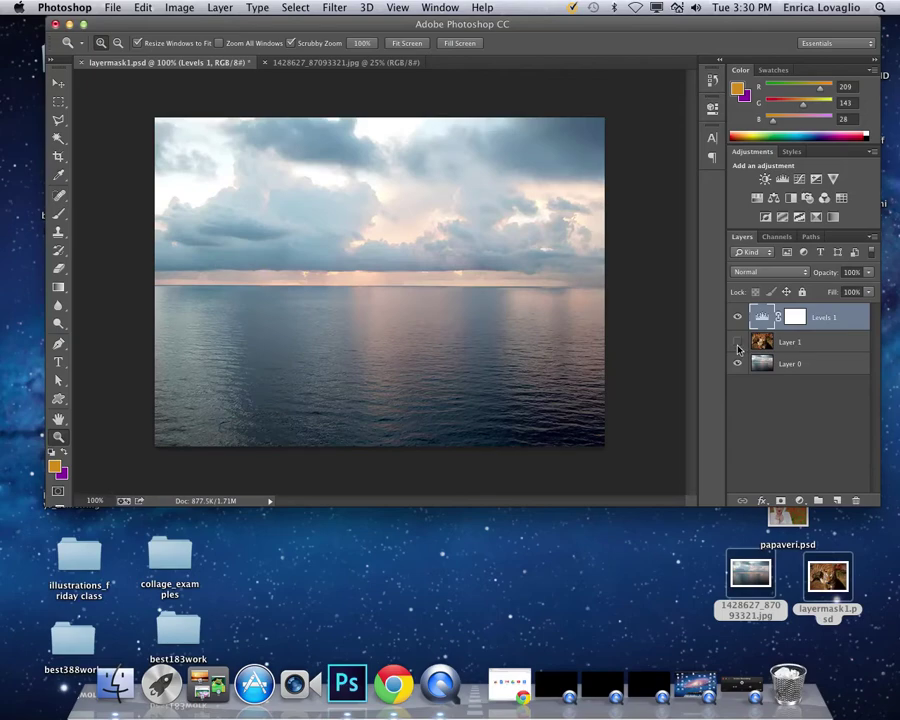
{"action": "left_click", "coordinate": [737, 317]}
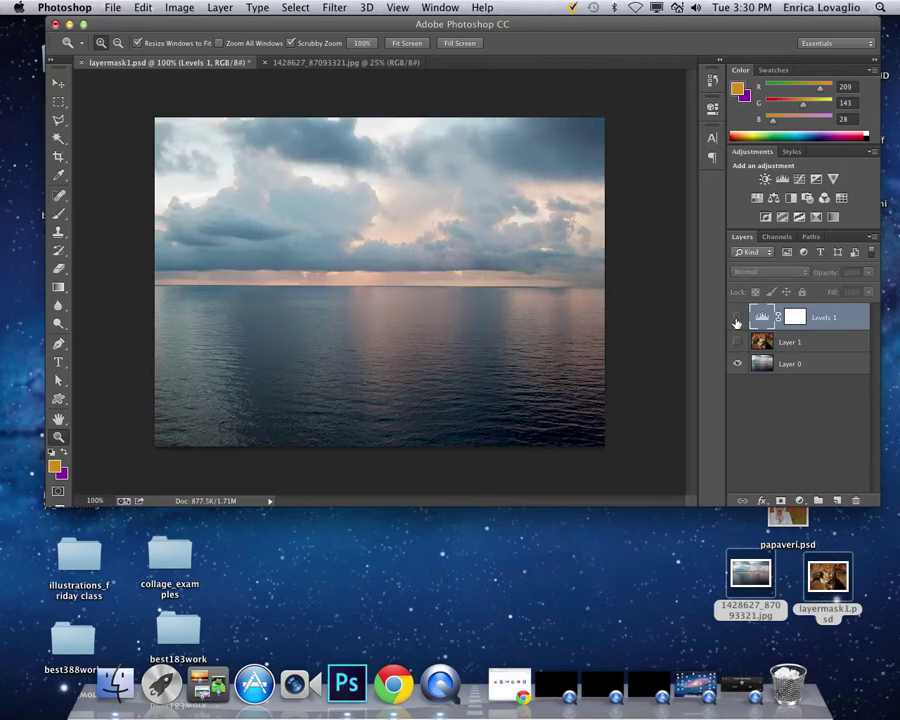
{"action": "left_click", "coordinate": [737, 317]}
{"action": "left_click", "coordinate": [737, 318]}
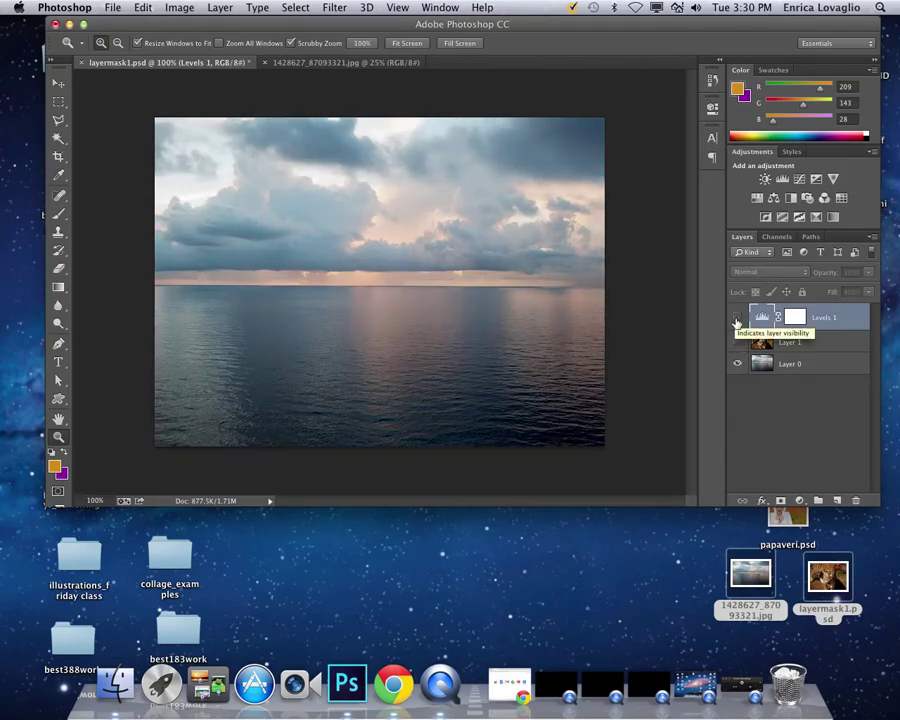
{"action": "left_click", "coordinate": [737, 318]}
{"action": "left_click", "coordinate": [737, 318]}
{"action": "left_click", "coordinate": [737, 318]}
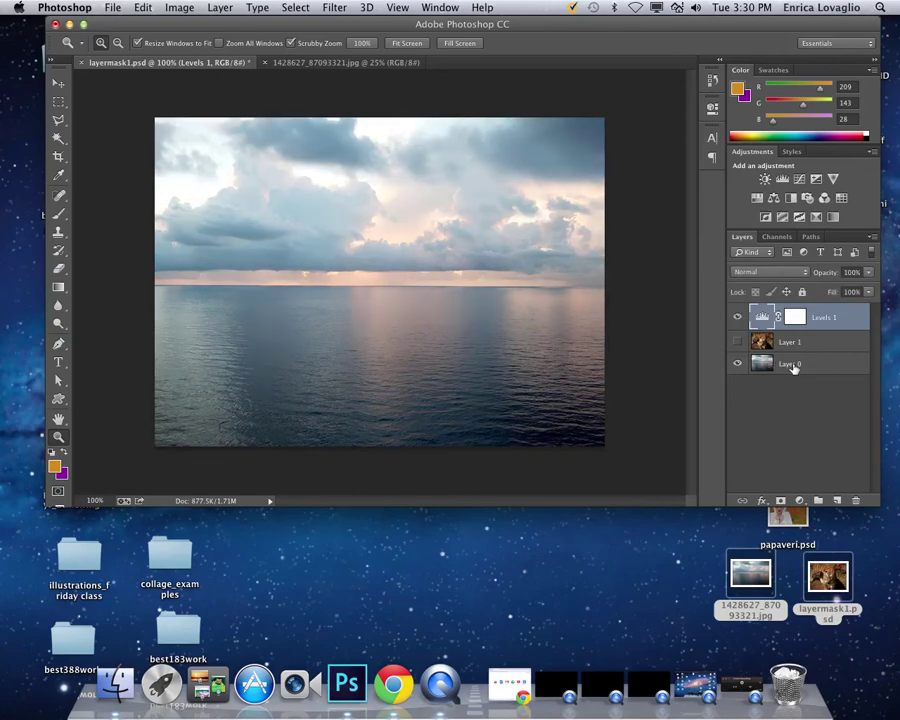
{"action": "left_click", "coordinate": [737, 342]}
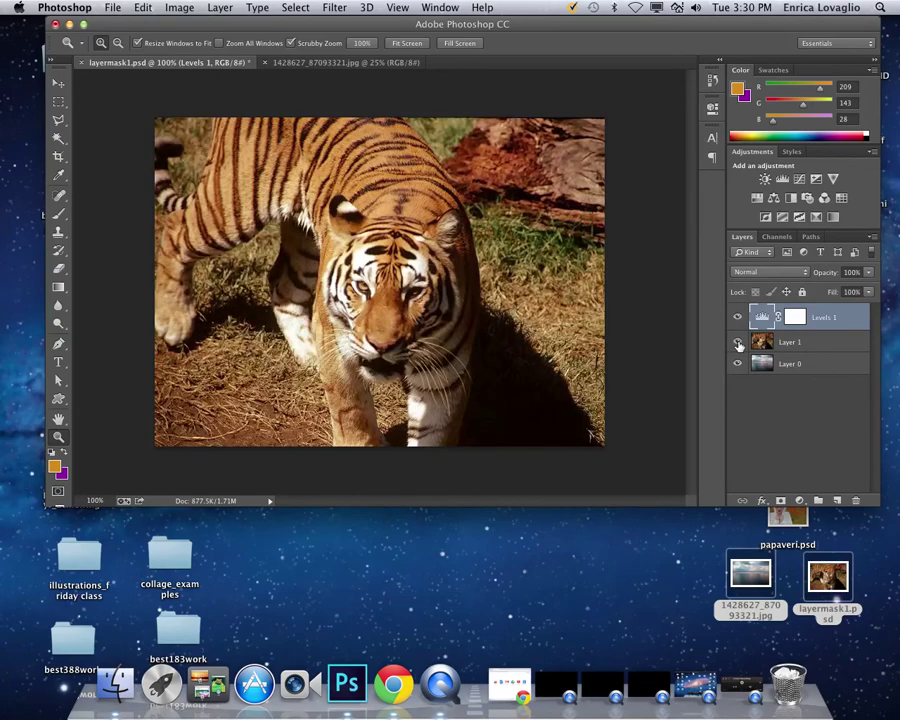
Make Layer 1 the active layer and delete the Levels 1 adjustment layer.
{"action": "left_click", "coordinate": [767, 344]}
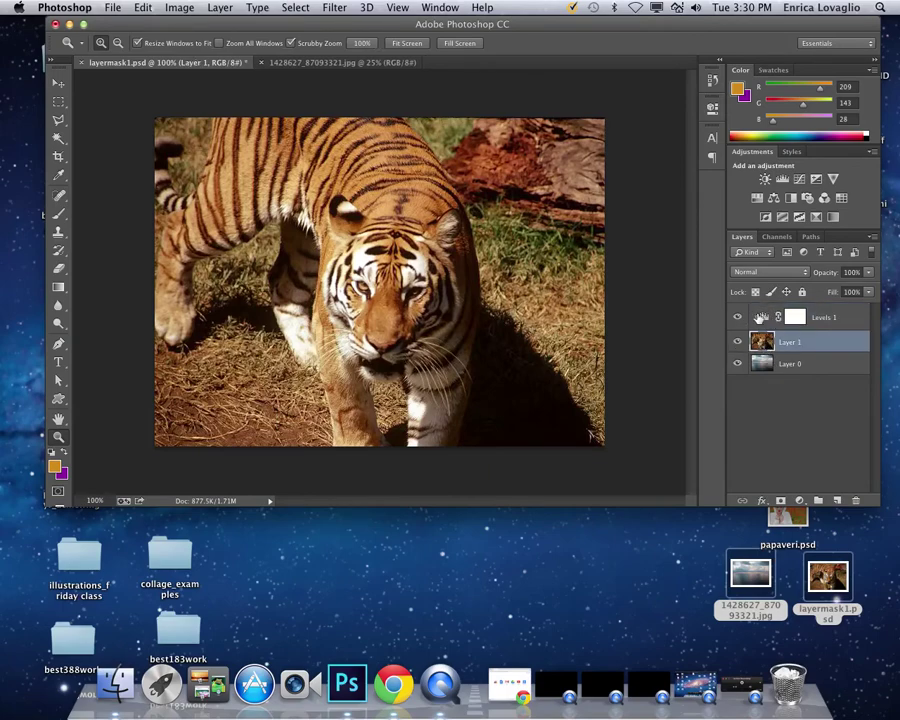
{"action": "left_click_drag", "start_coordinate": [761, 317], "coordinate": [855, 498]}
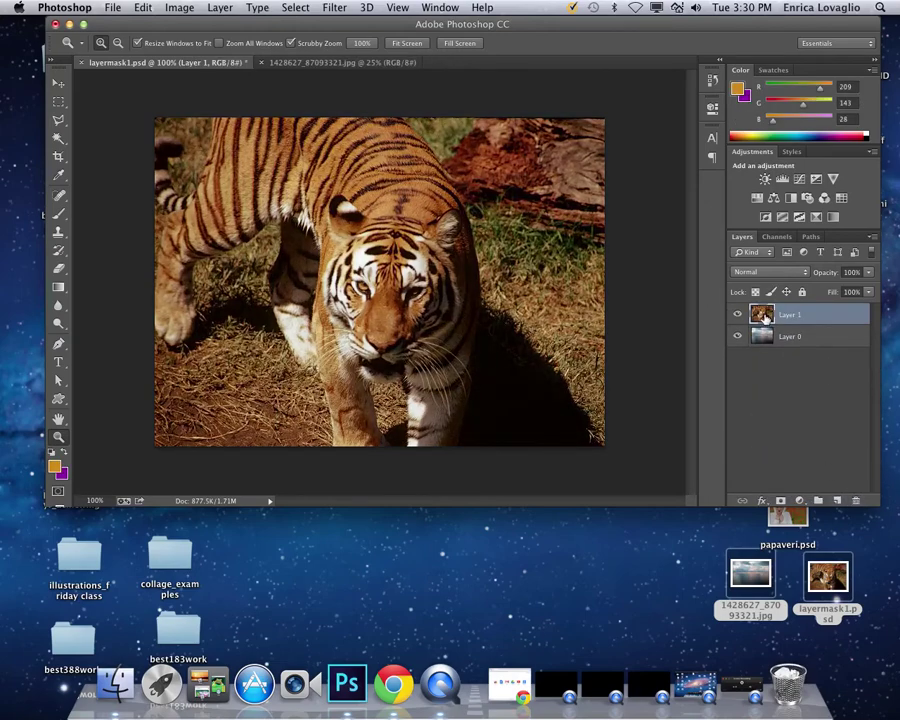
Select the tiger's head, including both ears and the chin, with the Polygonal Lasso tool.
{"action": "left_click", "coordinate": [58, 121]}
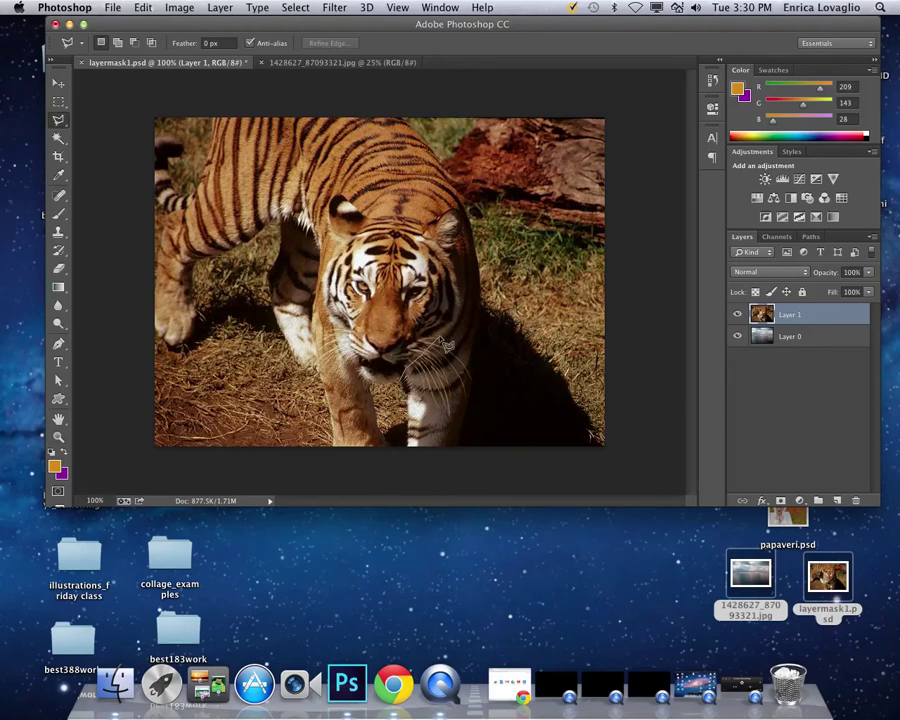
{"action": "left_click", "coordinate": [455, 253]}
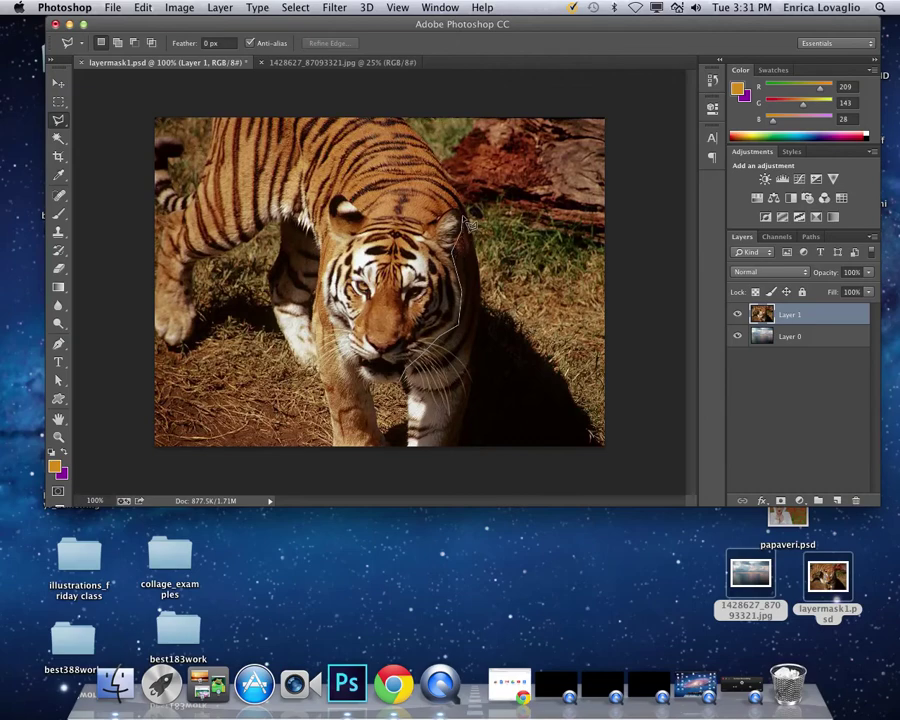
{"action": "left_click", "coordinate": [457, 214]}
{"action": "left_click", "coordinate": [432, 220]}
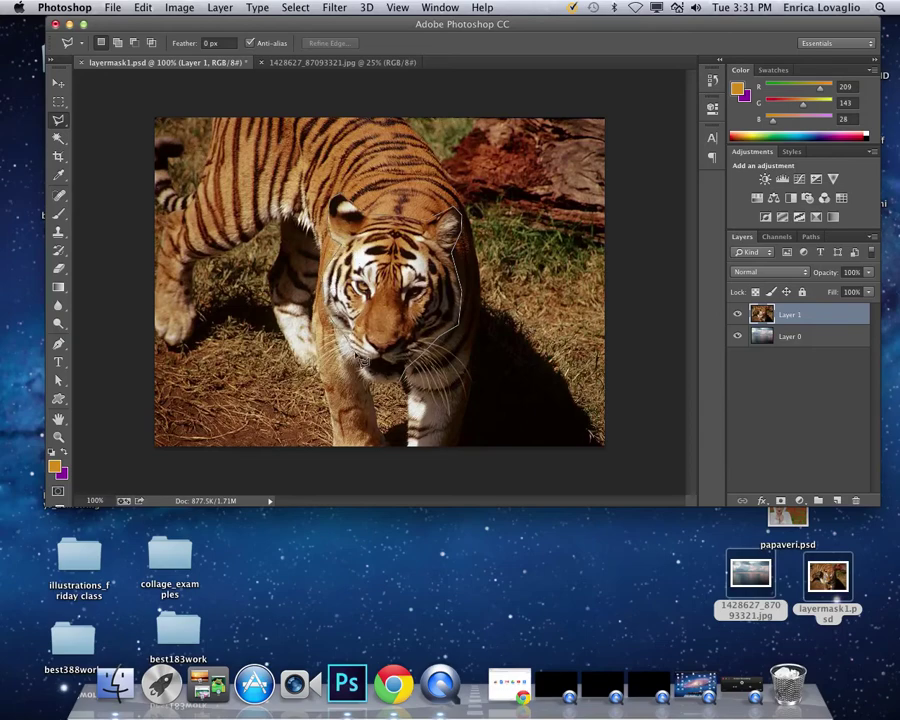
{"action": "double_click", "coordinate": [408, 397]}
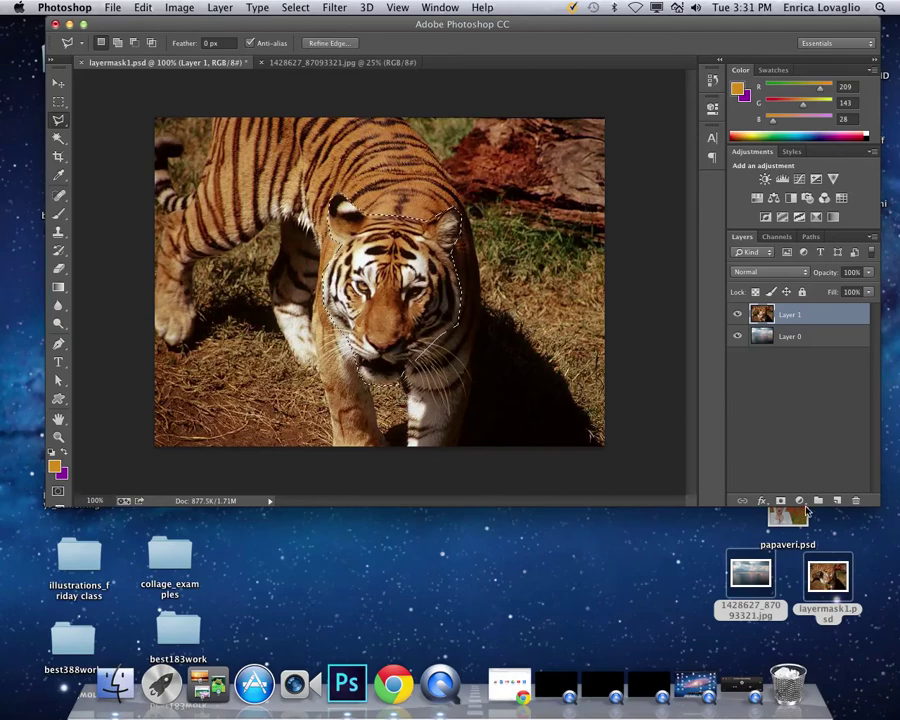
Add a Levels adjustment layer masked to the selected tiger's head and raise its midtone input to 2.08.
{"action": "left_click", "coordinate": [799, 500]}
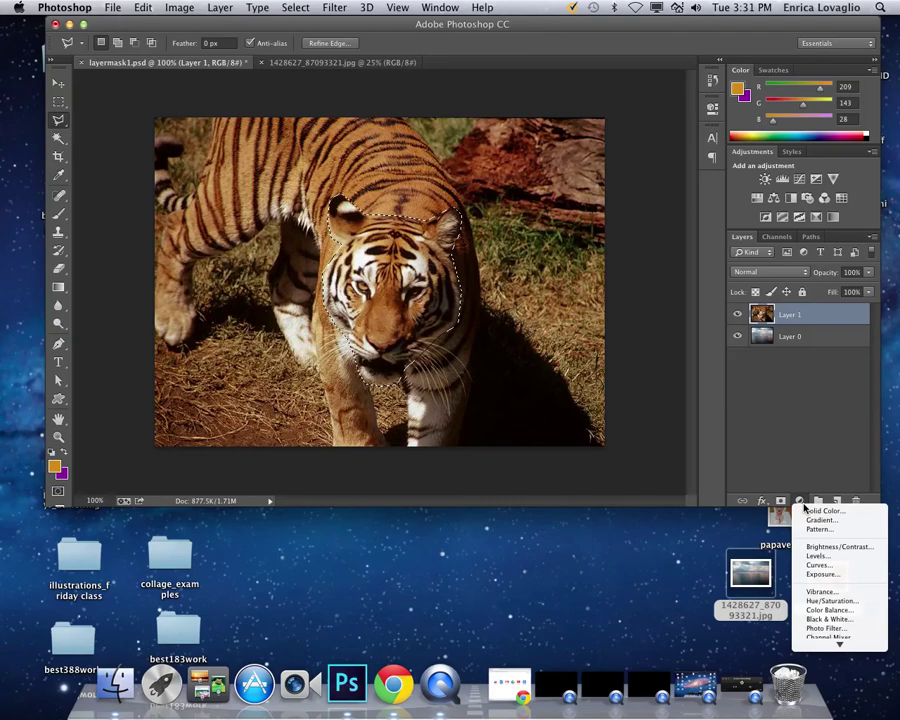
{"action": "left_click", "coordinate": [814, 557]}
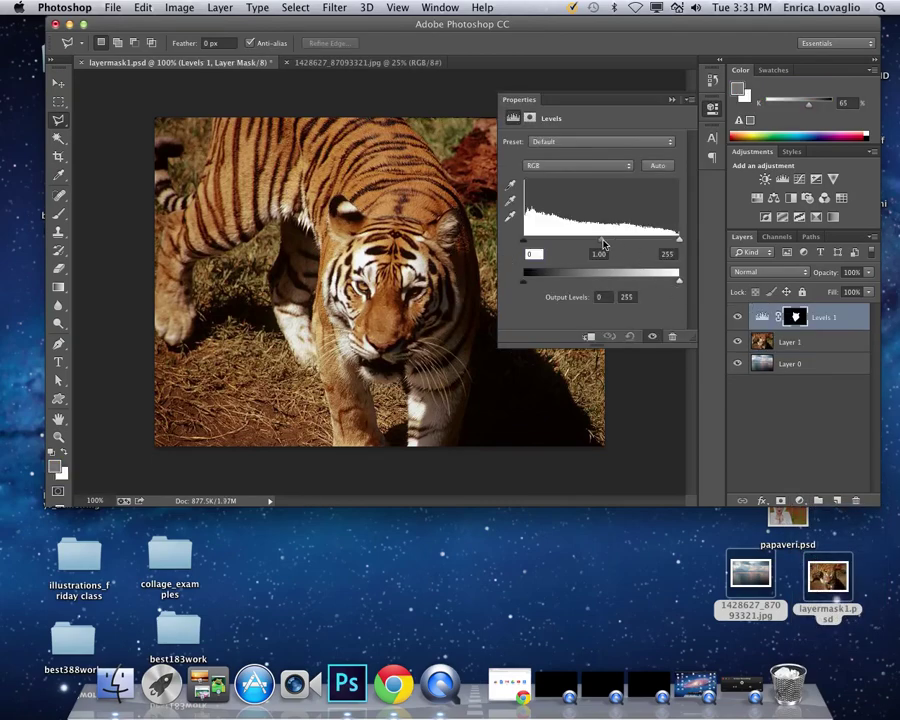
{"action": "left_click_drag", "start_coordinate": [593, 243], "coordinate": [560, 241]}
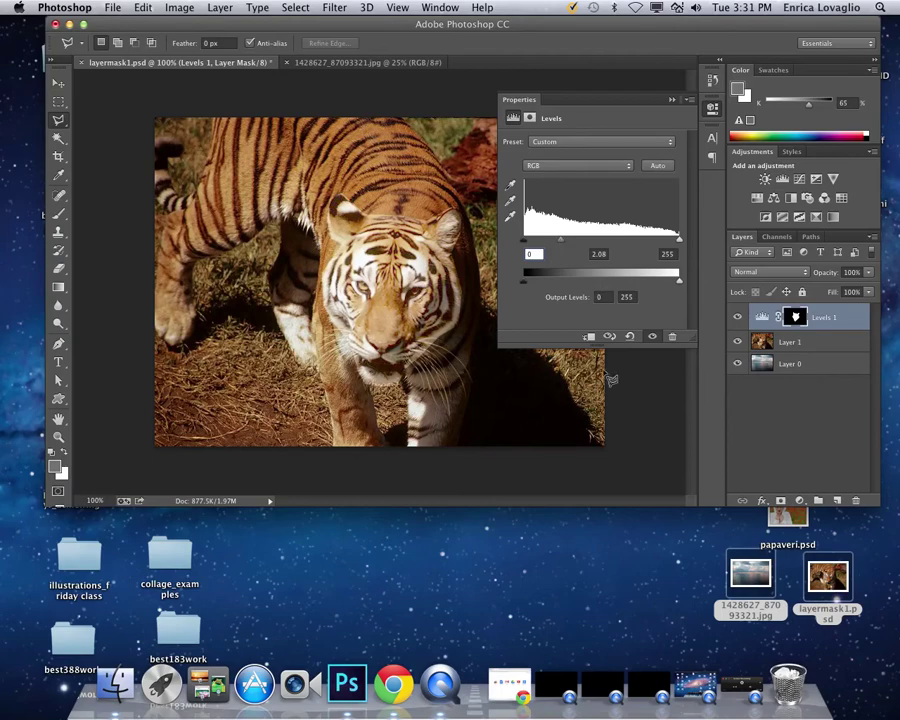
{"action": "left_click", "coordinate": [672, 100]}
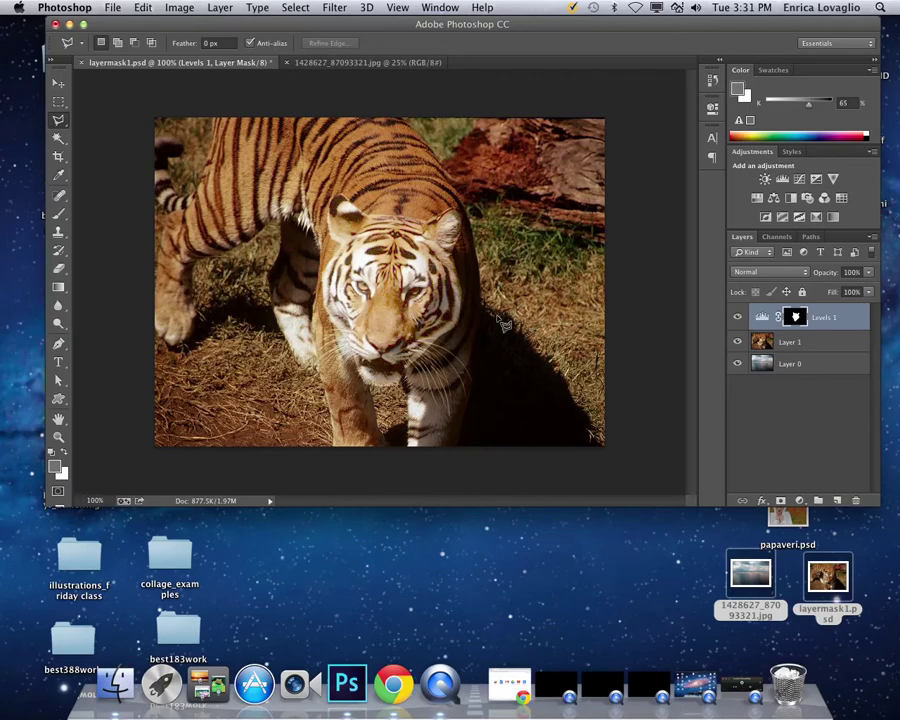
{"action": "left_click", "coordinate": [838, 498]}
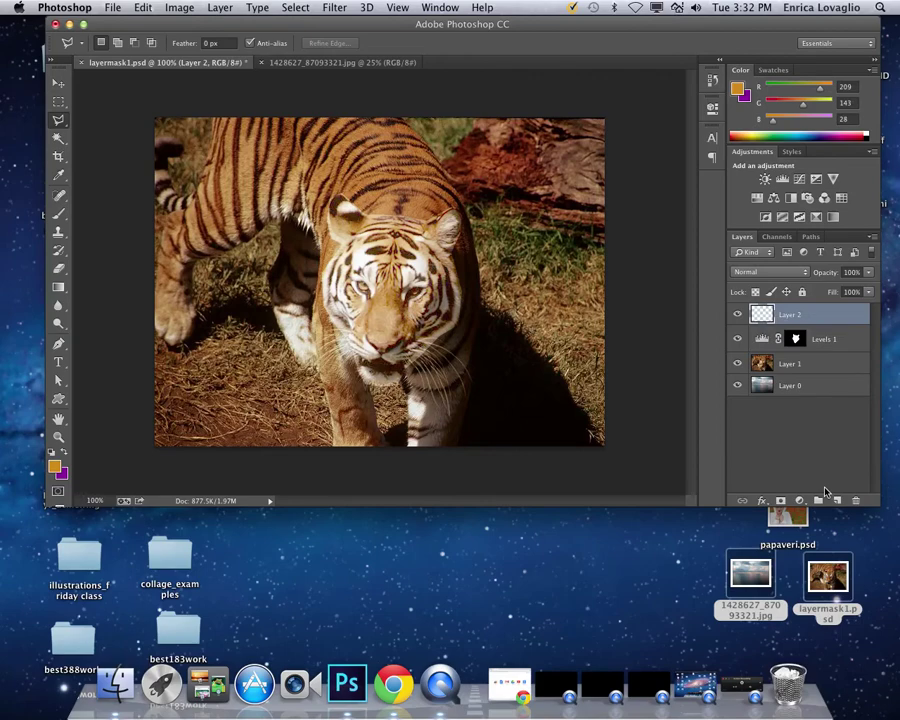
{"action": "key", "text": "super+z"}
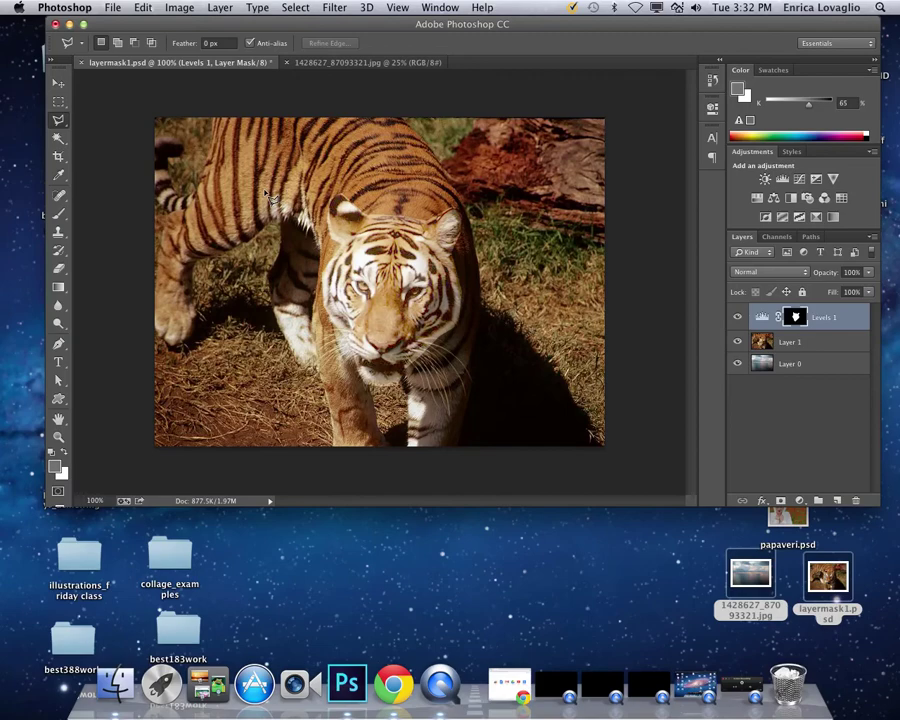
Load the Levels 1 mask as a selection and use it to add a layer mask to Layer 1.
{"action": "left_click", "coordinate": [783, 343]}
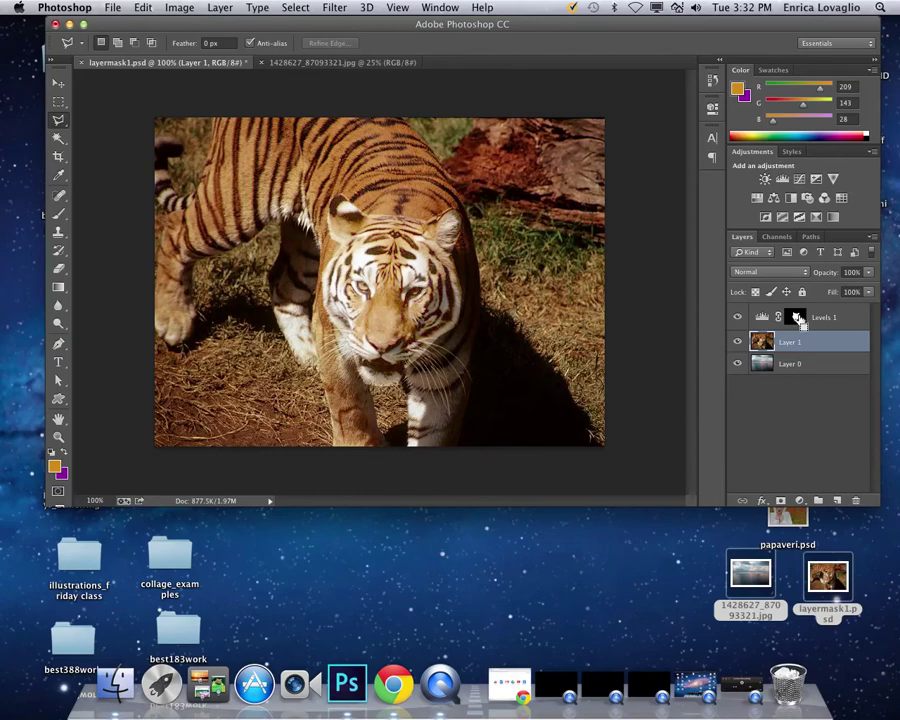
{"action": "left_click", "coordinate": [798, 318], "text": "super"}
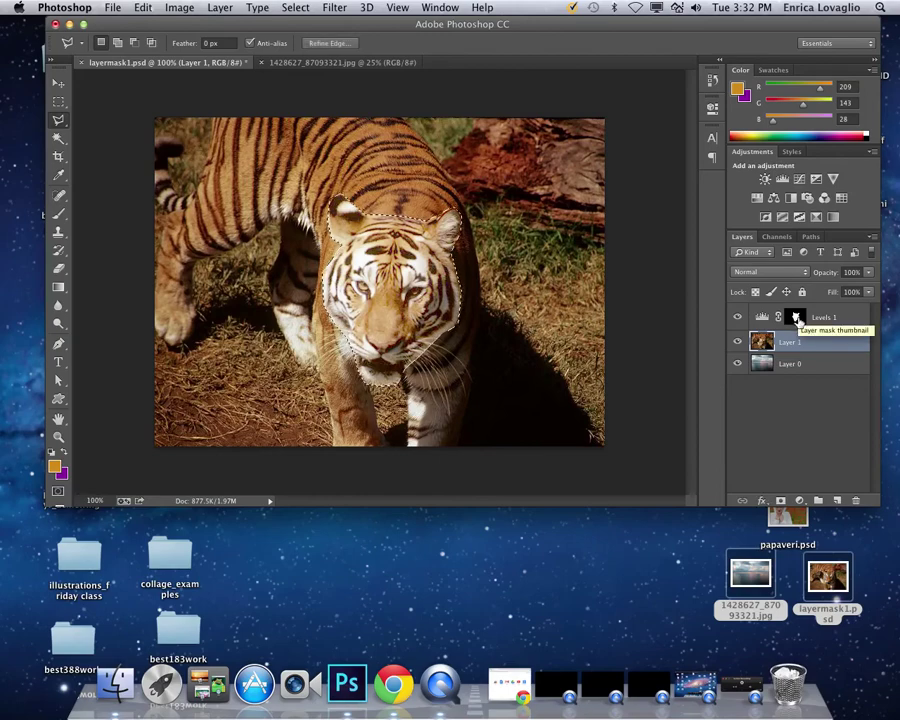
{"action": "left_click", "coordinate": [781, 500]}
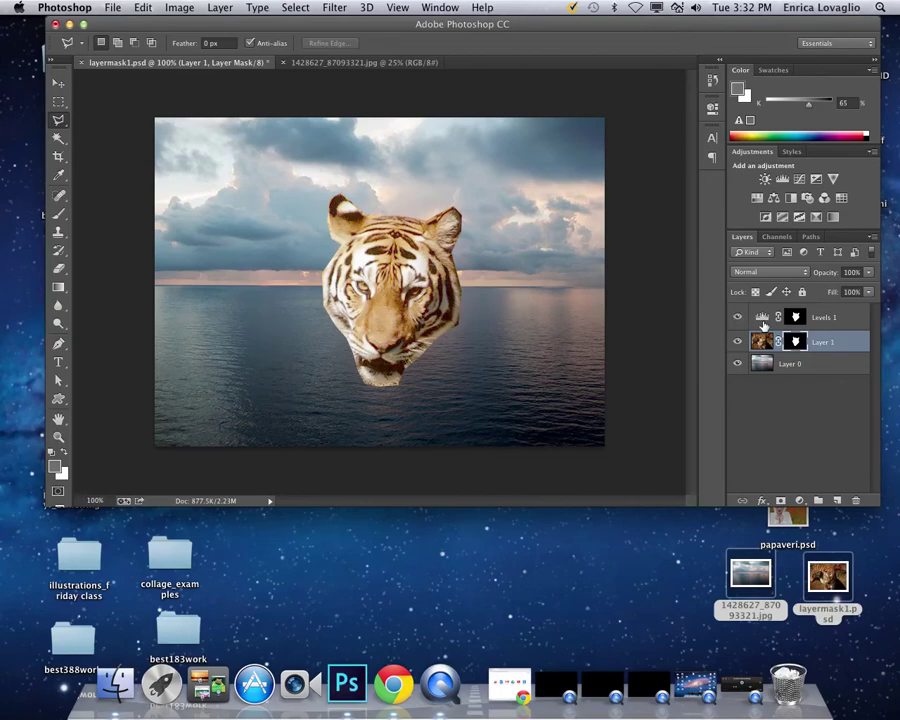
Lower the midtone input of the Levels 1 adjustment layer to 1.11.
{"action": "double_click", "coordinate": [763, 318]}
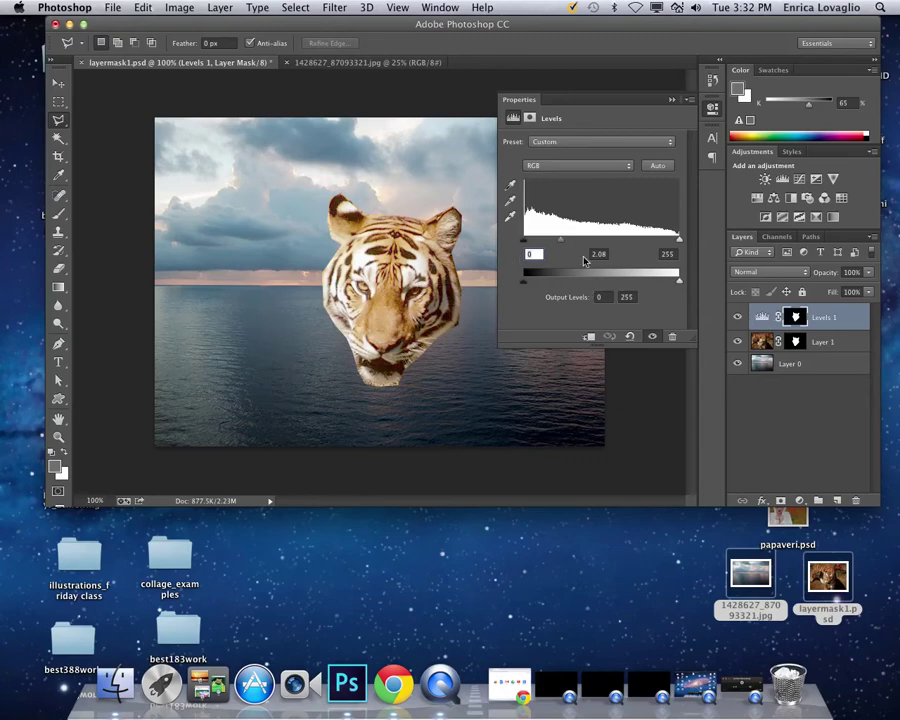
{"action": "left_click_drag", "start_coordinate": [560, 241], "coordinate": [575, 241]}
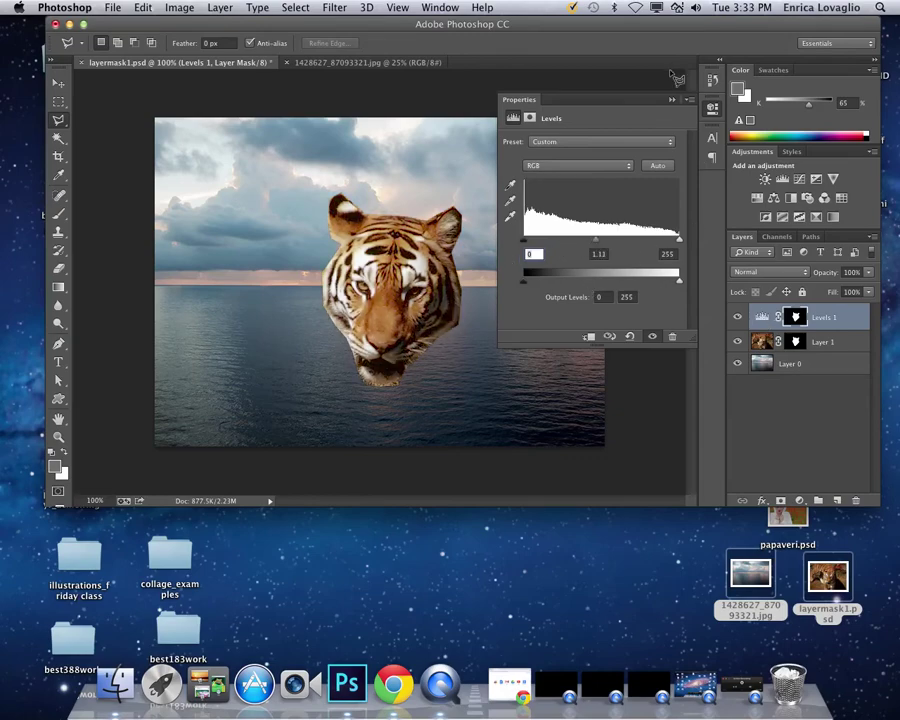
{"action": "left_click", "coordinate": [475, 72]}
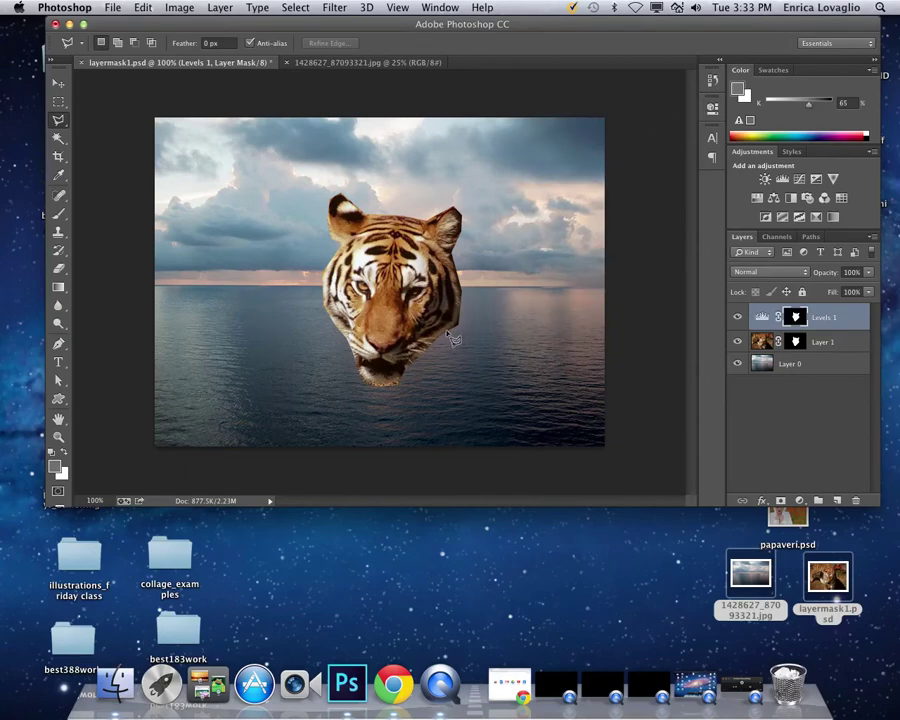
Examine the masks of Layer 1 and Levels 1, and compare the tiger's head with the Levels adjustment off and on.
{"action": "left_click", "coordinate": [794, 342]}
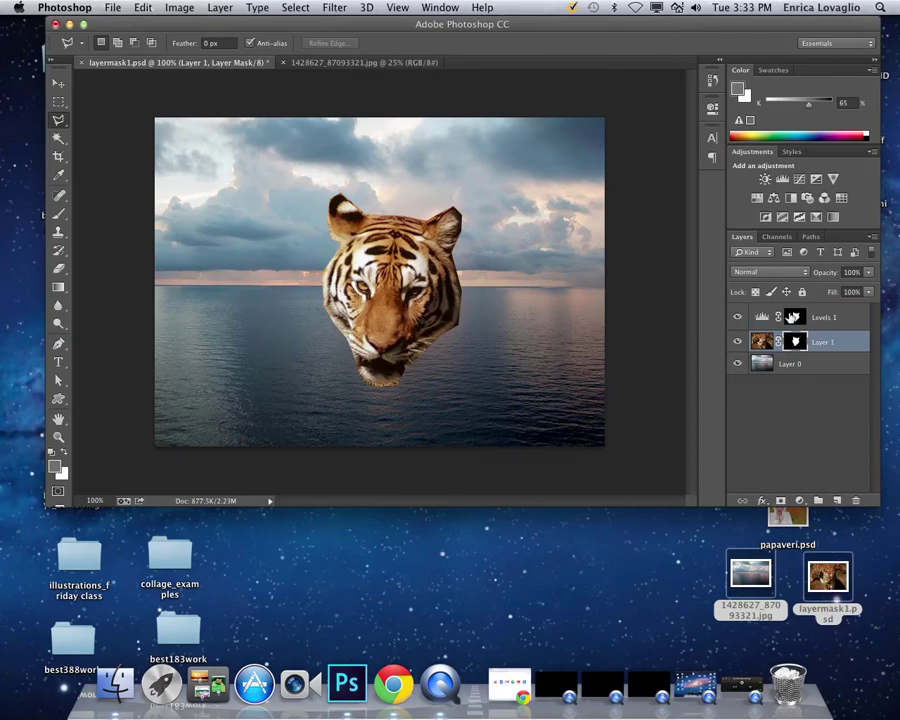
{"action": "left_click", "coordinate": [793, 318]}
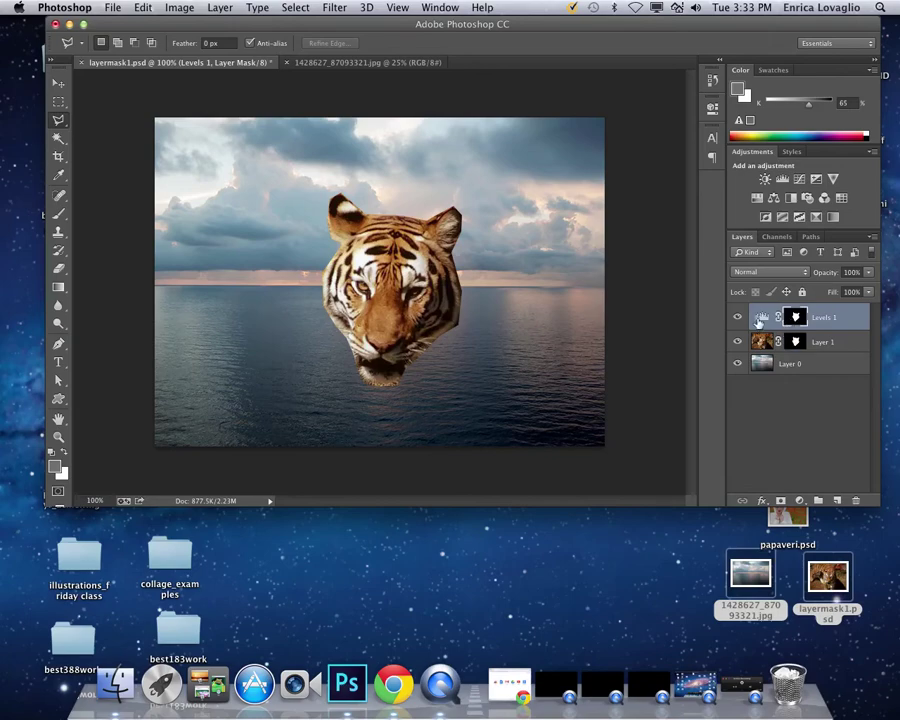
{"action": "left_click", "coordinate": [762, 318]}
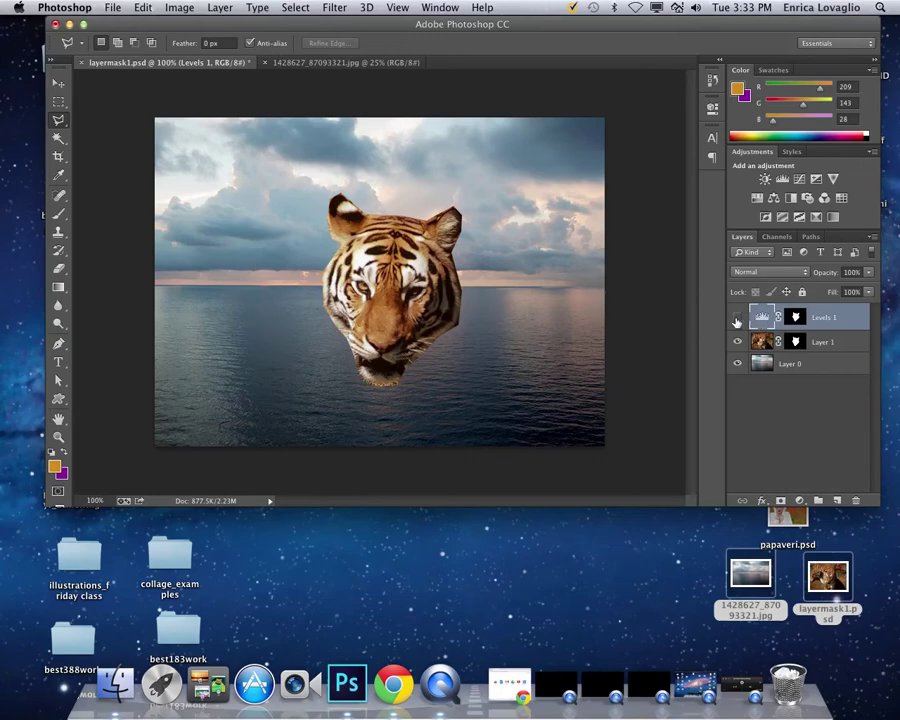
{"action": "left_click", "coordinate": [737, 318]}
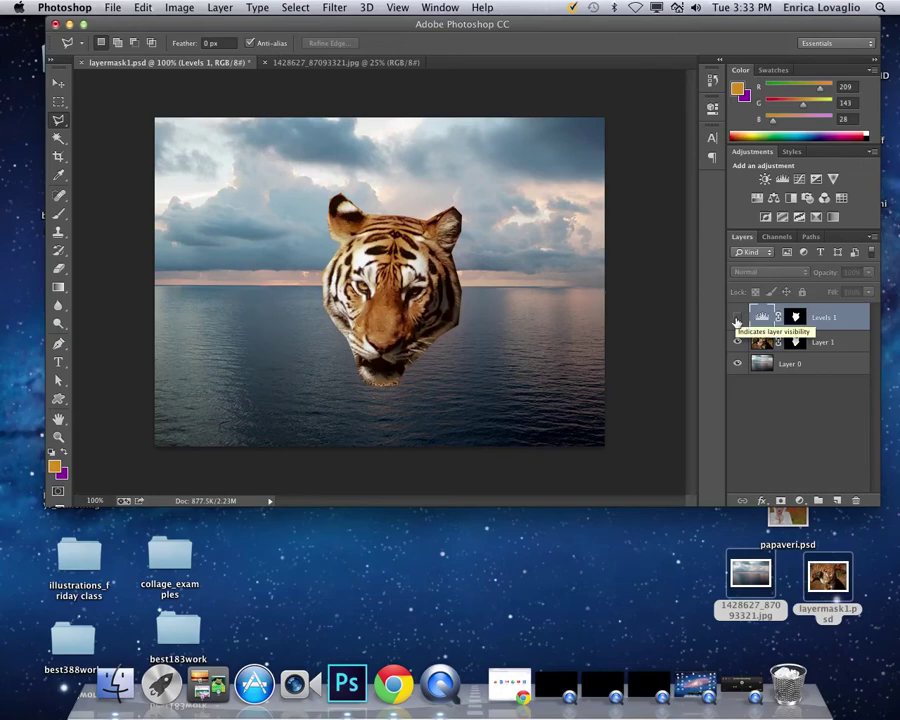
{"action": "left_click", "coordinate": [737, 318]}
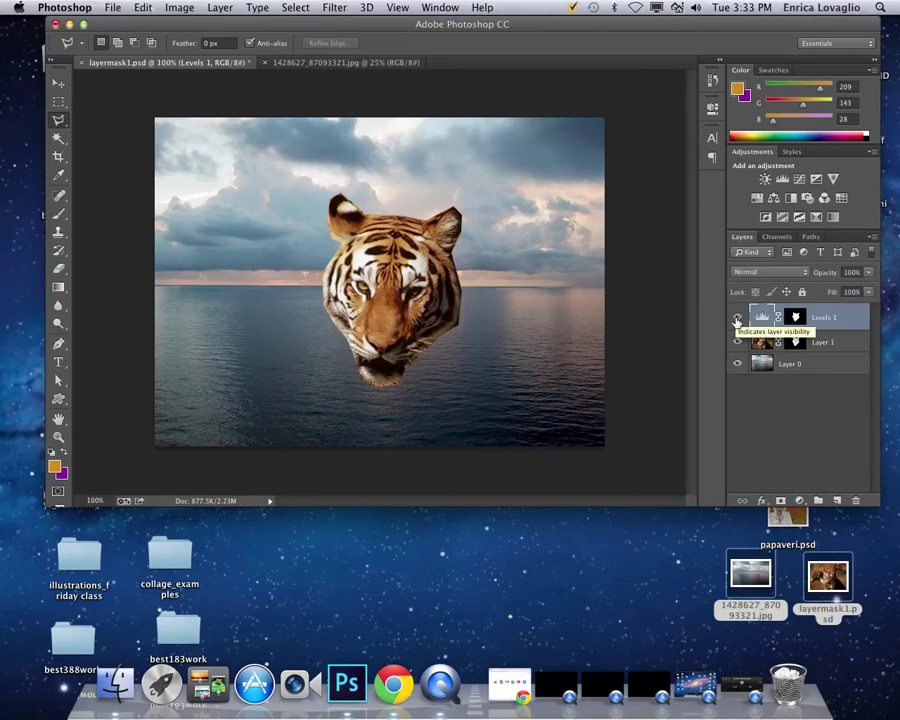
Set the Levels 1 midtone input to 1.85 and compare the tiger's head with the adjustment off and on.
{"action": "double_click", "coordinate": [762, 317]}
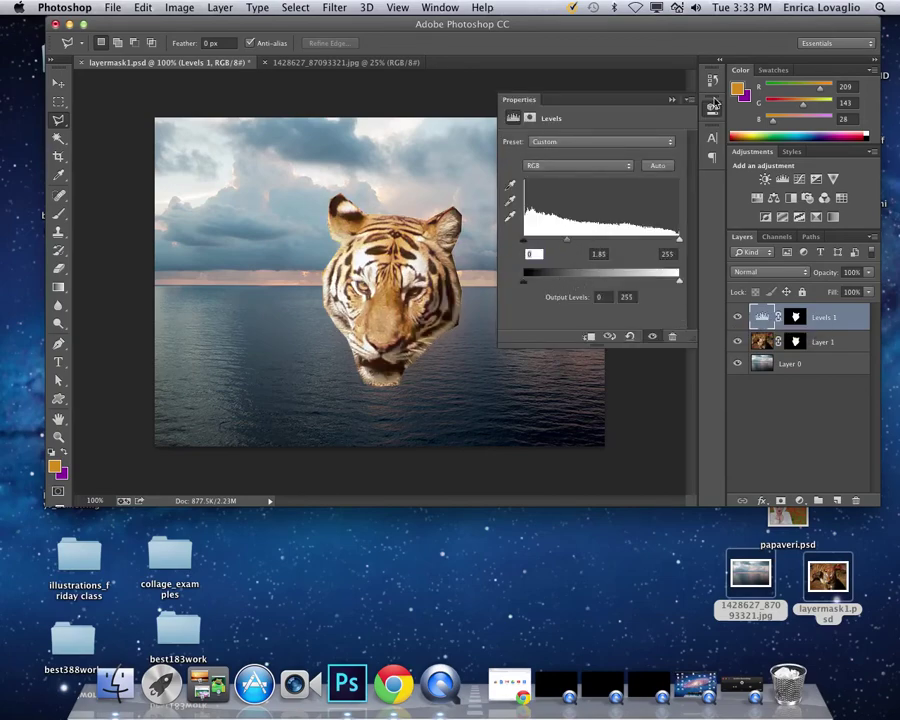
{"action": "left_click", "coordinate": [672, 100]}
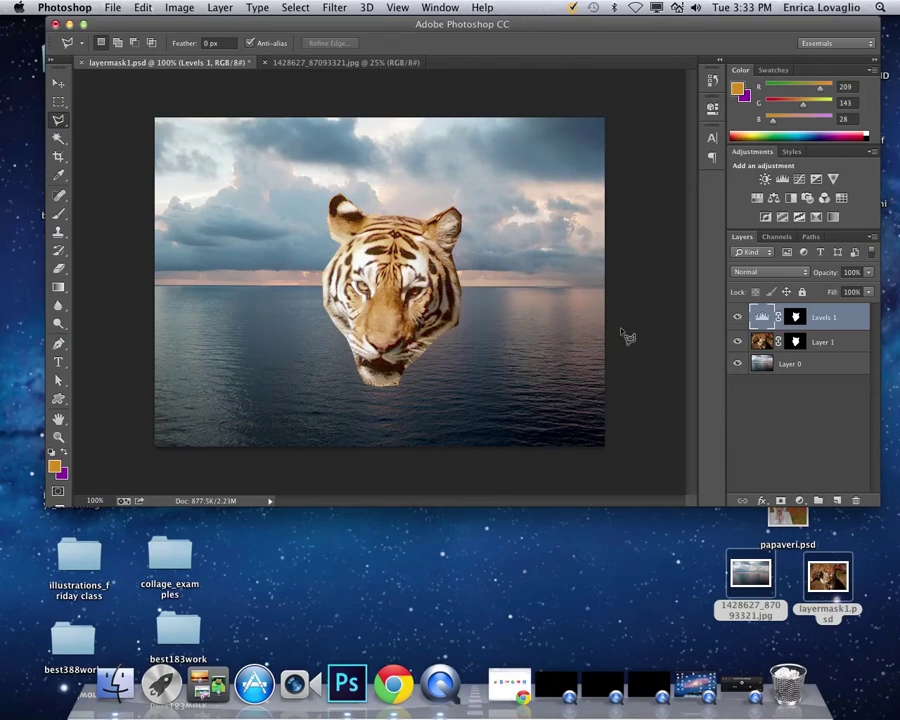
{"action": "left_click", "coordinate": [736, 317]}
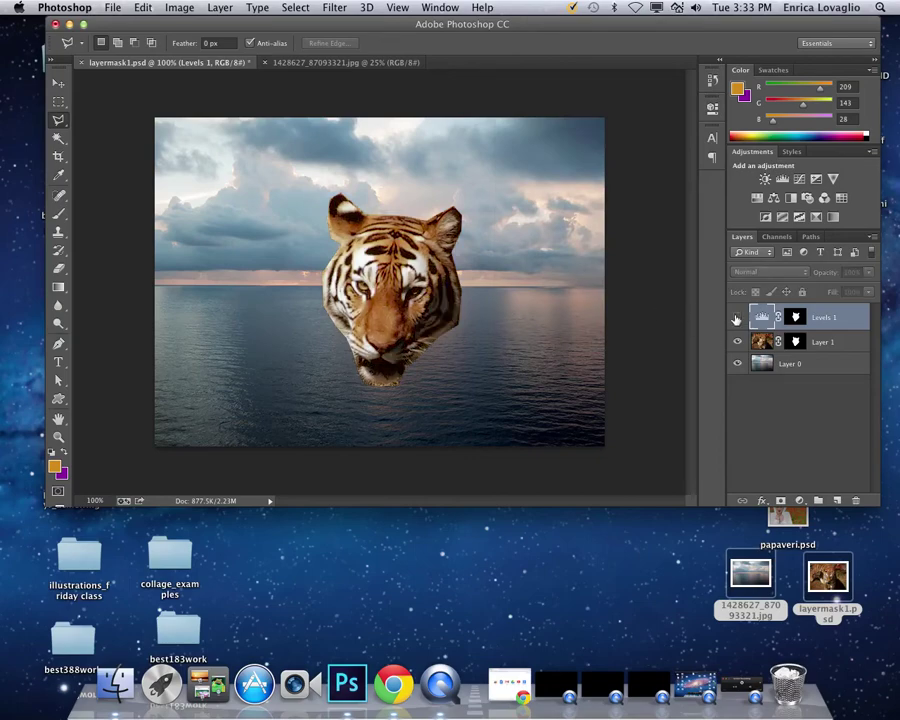
{"action": "left_click", "coordinate": [736, 317]}
{"action": "left_click", "coordinate": [737, 318]}
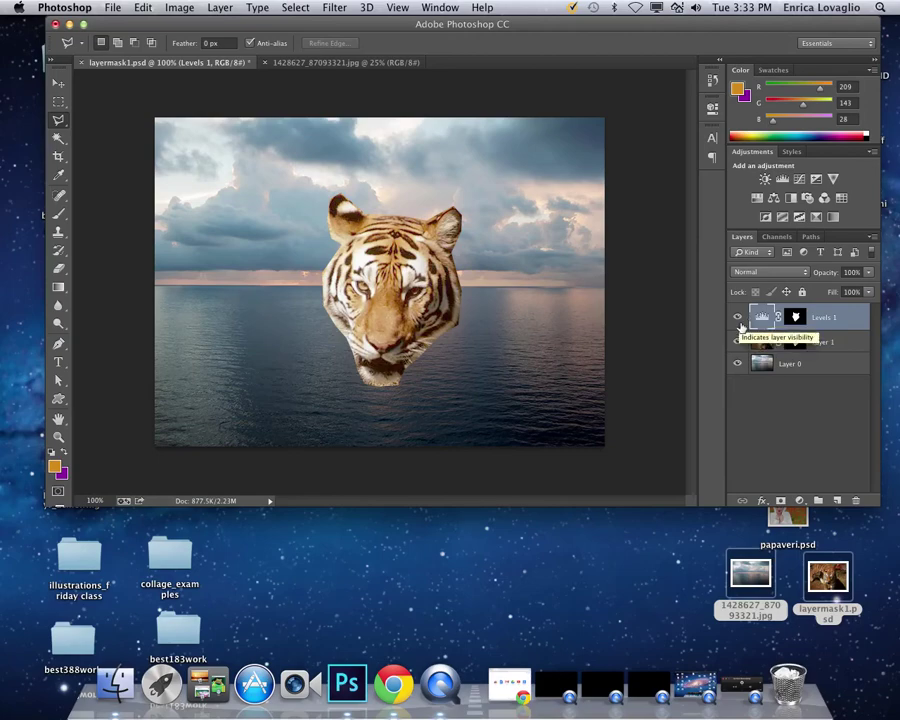
Try revealing more of the tiger's body by painting white on the Layer 1 mask with a size 30 brush, and undo the stroke.
{"action": "left_click", "coordinate": [796, 341]}
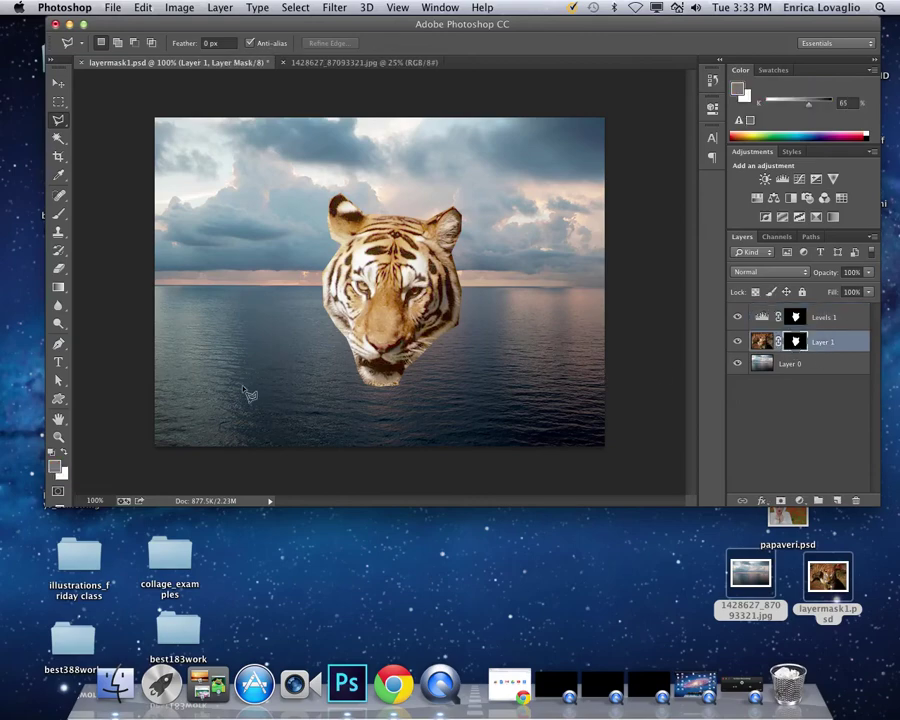
{"action": "key", "text": "d"}
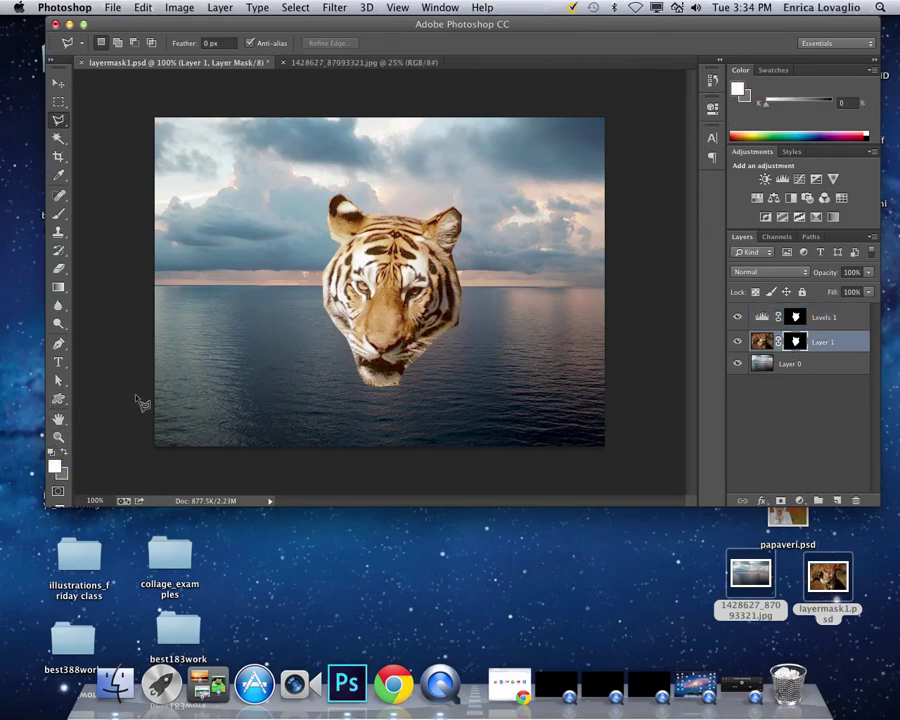
{"action": "key", "text": "b"}
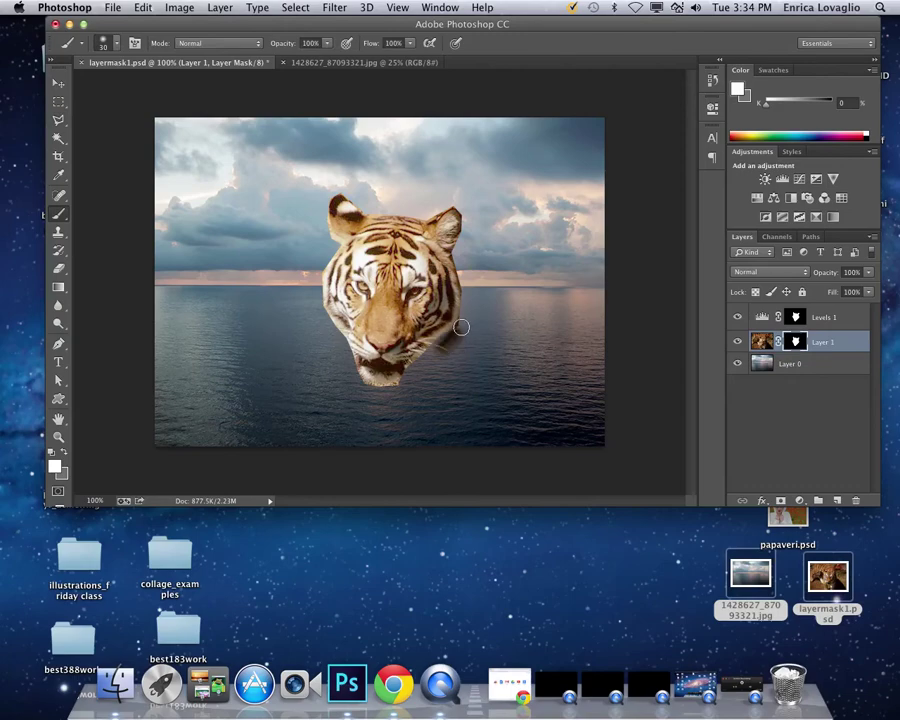
{"action": "mouse_move", "coordinate": [461, 327]}
{"action": "left_mouse_down"}
{"action": "mouse_move", "coordinate": [461, 273]}
{"action": "mouse_move", "coordinate": [474, 273]}
{"action": "mouse_move", "coordinate": [462, 217]}
{"action": "mouse_move", "coordinate": [484, 273]}
{"action": "mouse_move", "coordinate": [477, 228]}
{"action": "mouse_move", "coordinate": [437, 194]}
{"action": "mouse_move", "coordinate": [423, 208]}
{"action": "mouse_move", "coordinate": [399, 200]}
{"action": "mouse_move", "coordinate": [382, 214]}
{"action": "mouse_move", "coordinate": [347, 210]}
{"action": "mouse_move", "coordinate": [392, 192]}
{"action": "mouse_move", "coordinate": [353, 176]}
{"action": "mouse_move", "coordinate": [380, 183]}
{"action": "mouse_move", "coordinate": [418, 162]}
{"action": "mouse_move", "coordinate": [448, 173]}
{"action": "mouse_move", "coordinate": [383, 147]}
{"action": "left_mouse_up"}
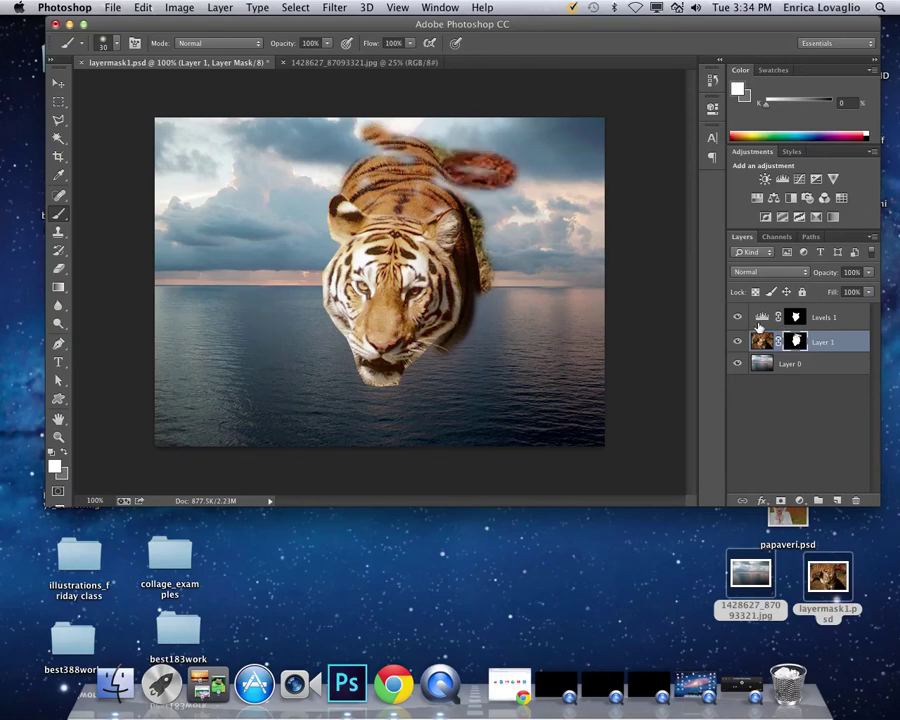
{"action": "key", "text": "super+z"}
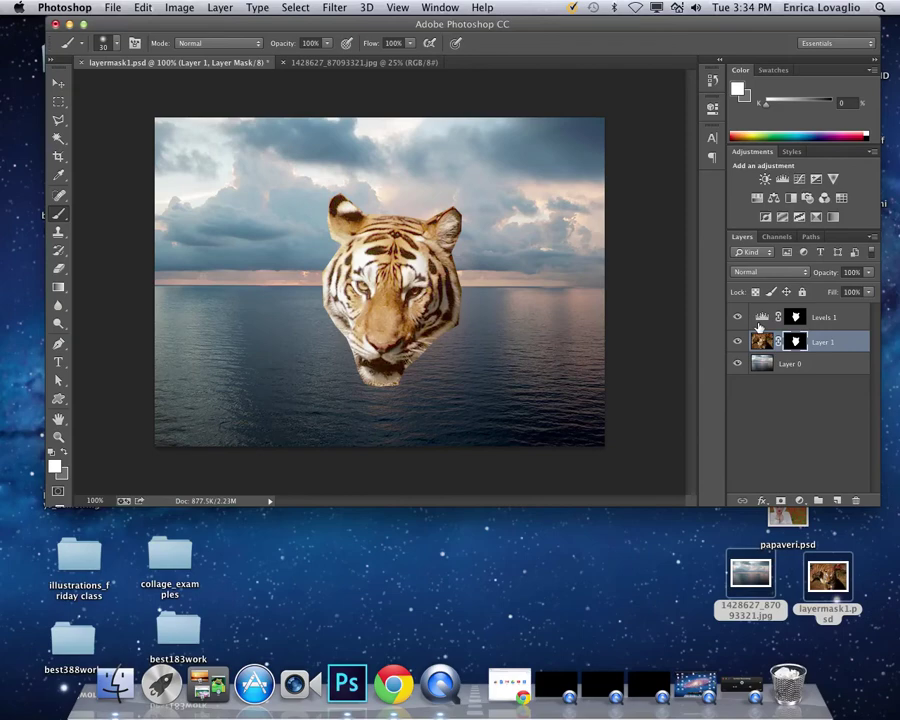
{"action": "left_click", "coordinate": [180, 8]}
{"action": "mouse_move", "coordinate": [200, 50]}
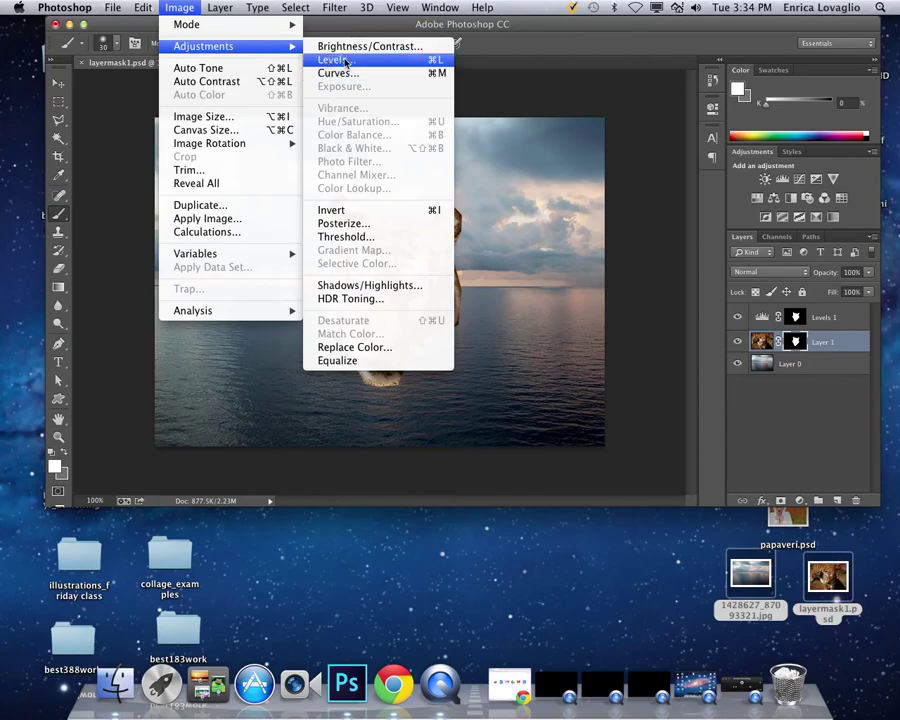
{"action": "left_click", "coordinate": [601, 284]}
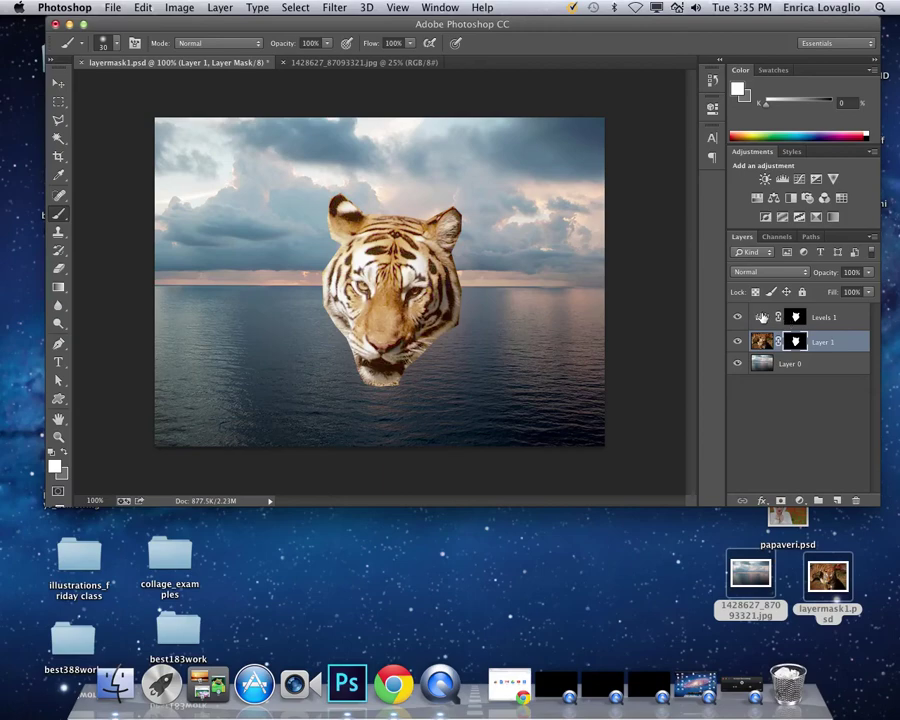
Move the Levels 1 adjustment layer between Layer 1 and Layer 0, and select the entire canvas.
{"action": "left_click", "coordinate": [762, 317]}
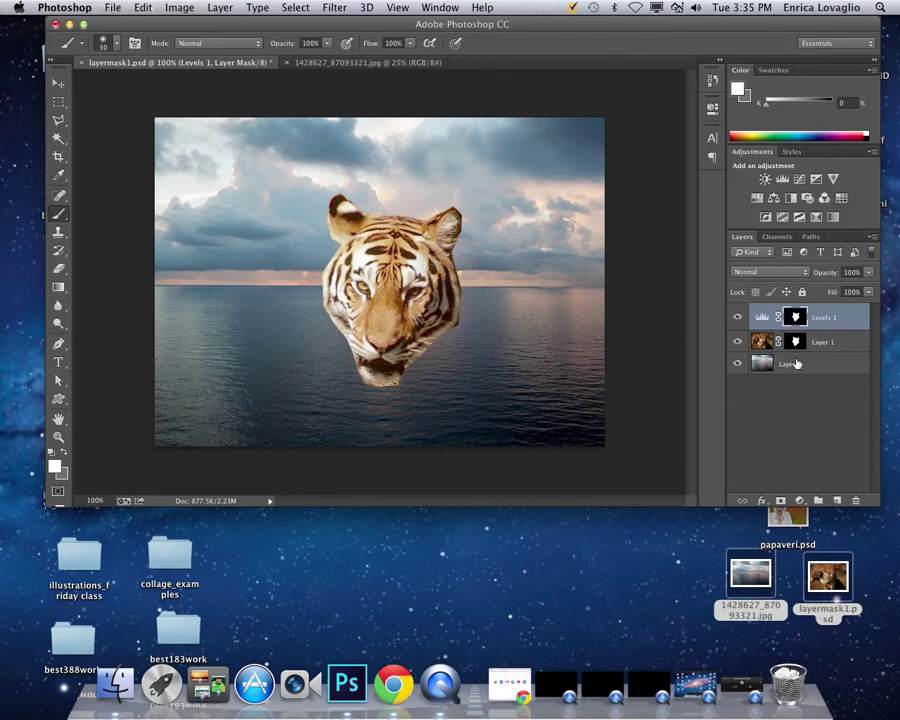
{"action": "left_click_drag", "start_coordinate": [766, 316], "coordinate": [773, 356]}
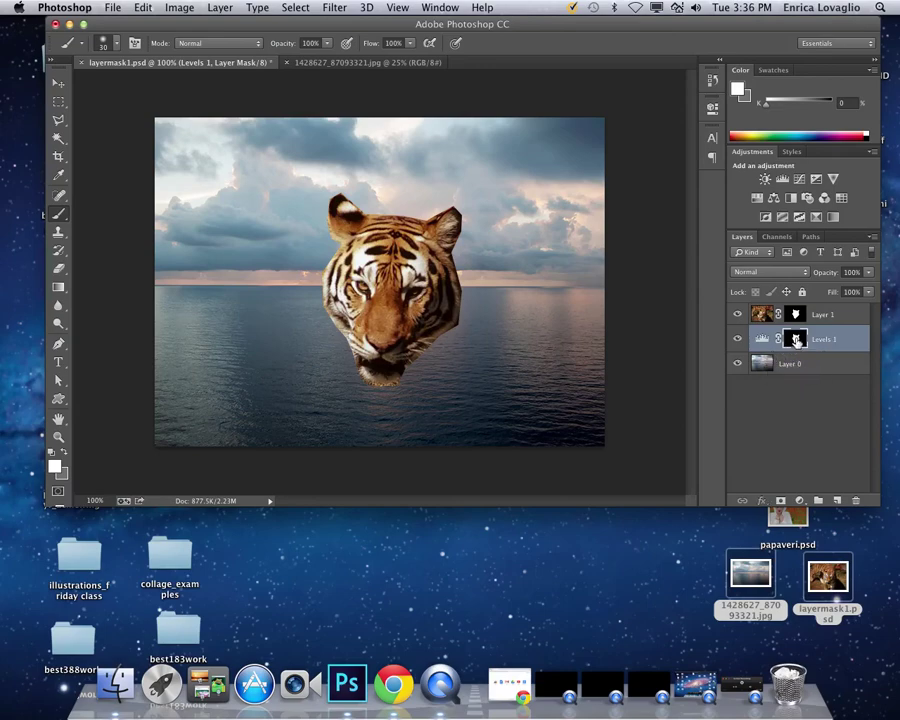
{"action": "left_click", "coordinate": [798, 341], "text": "super"}
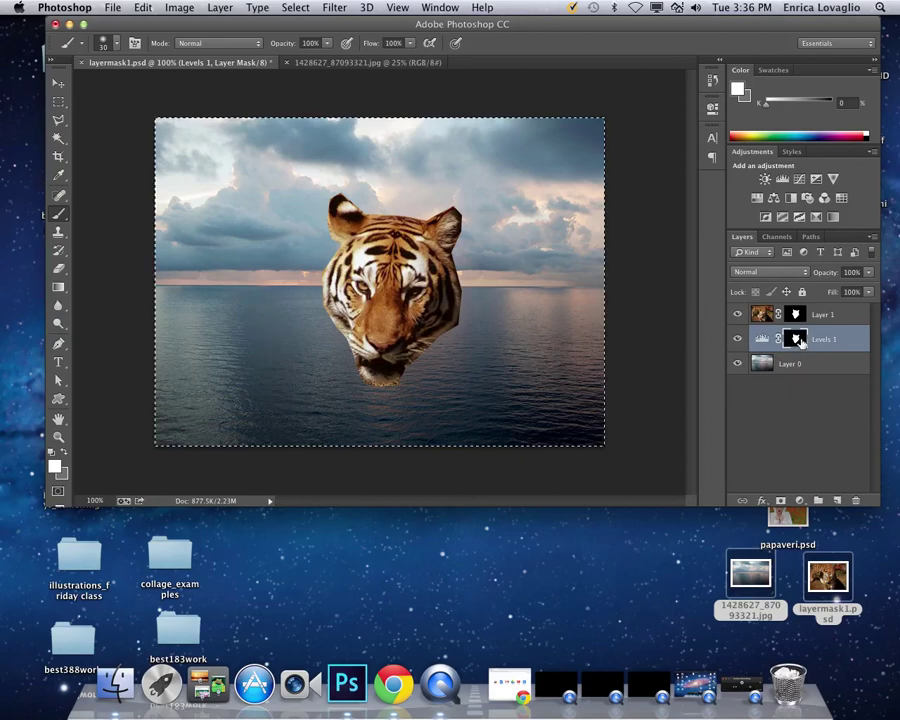
Try filling the Levels 1 mask with the gray background color, and undo the fill.
{"action": "left_click", "coordinate": [143, 8]}
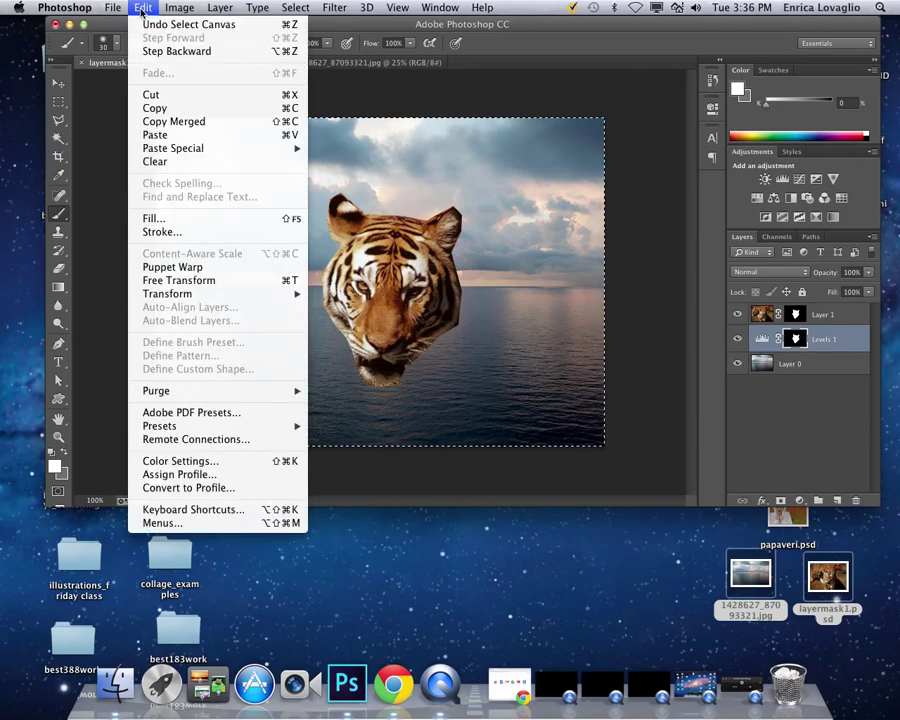
{"action": "left_click", "coordinate": [178, 219]}
{"action": "left_click", "coordinate": [528, 172]}
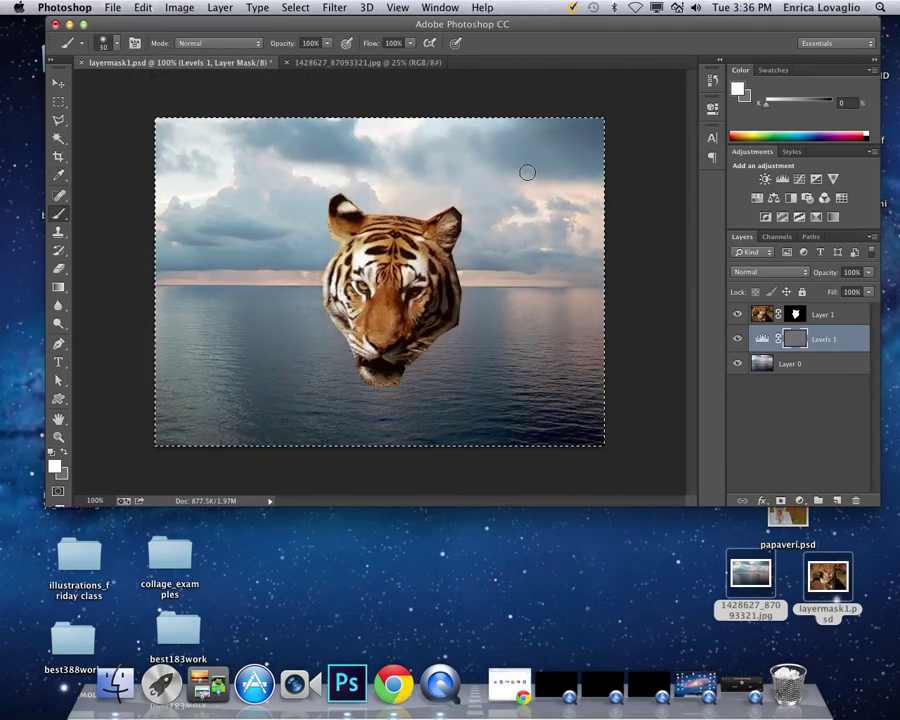
{"action": "key", "text": "super+z"}
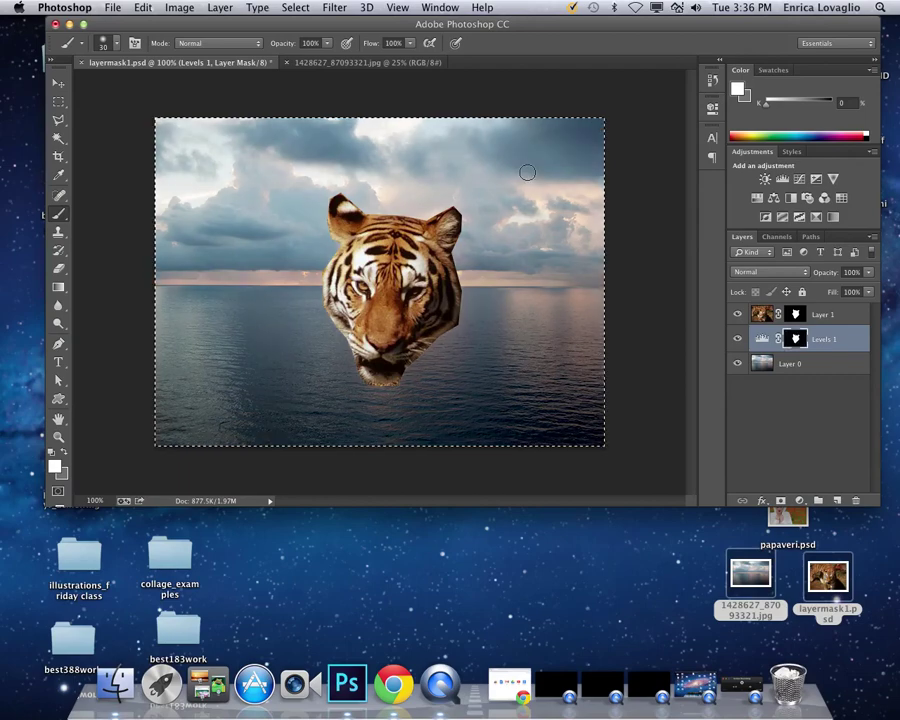
Fill the entire Levels 1 mask with white so the adjustment applies to the whole seascape.
{"action": "left_click", "coordinate": [180, 8]}
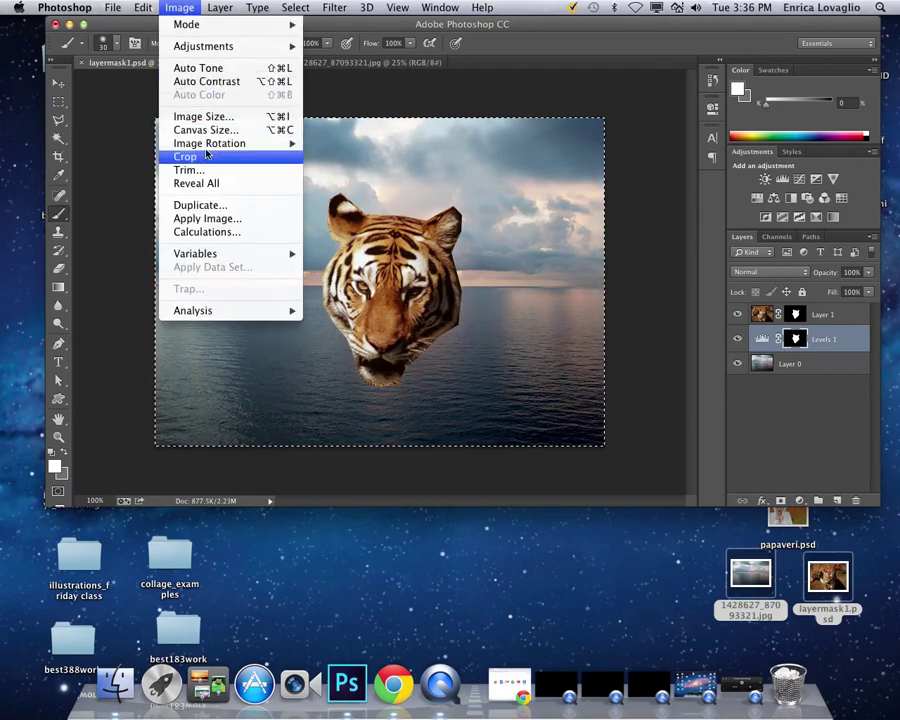
{"action": "mouse_move", "coordinate": [143, 8]}
{"action": "left_click", "coordinate": [176, 218]}
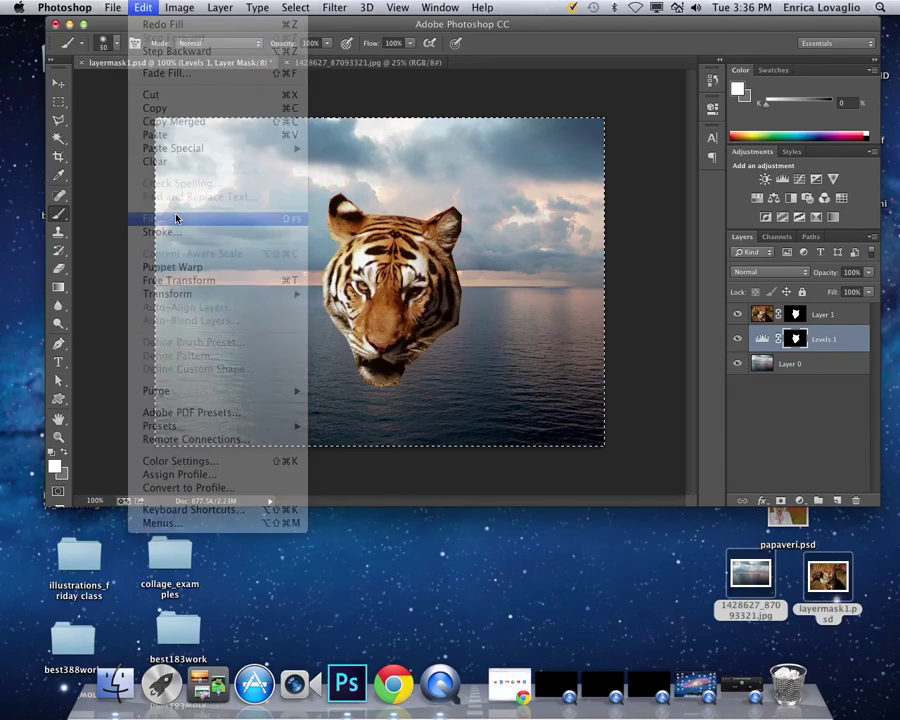
{"action": "left_click", "coordinate": [438, 181]}
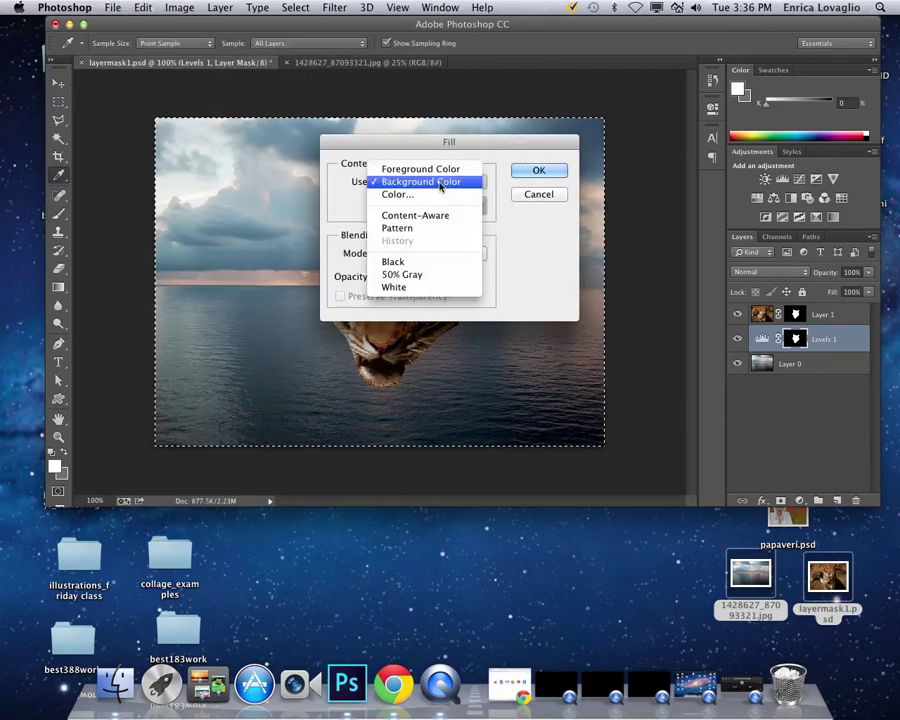
{"action": "left_click", "coordinate": [537, 174]}
{"action": "key", "text": "b"}
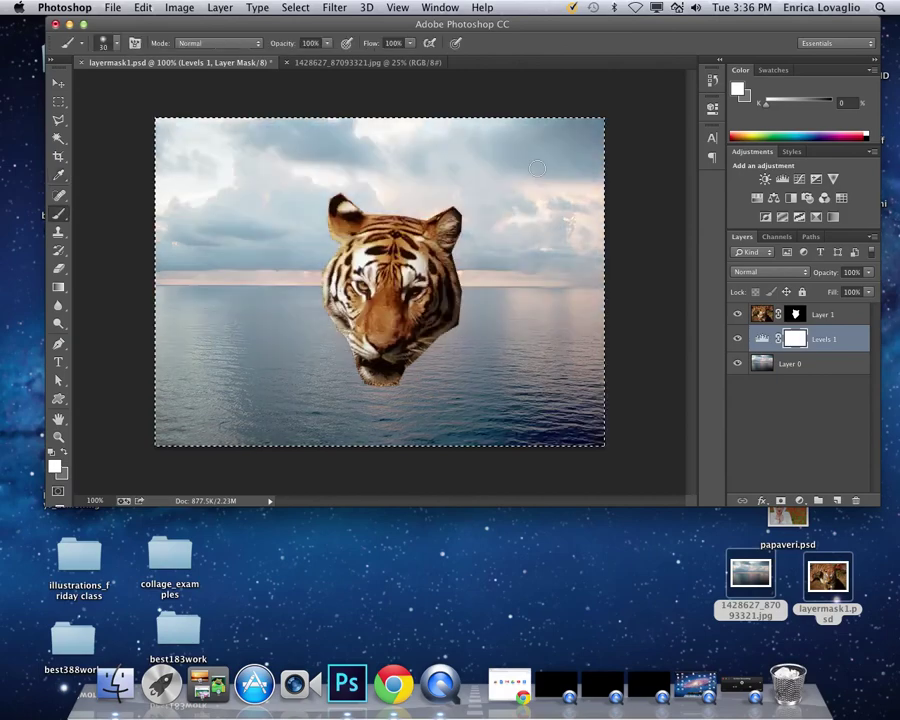